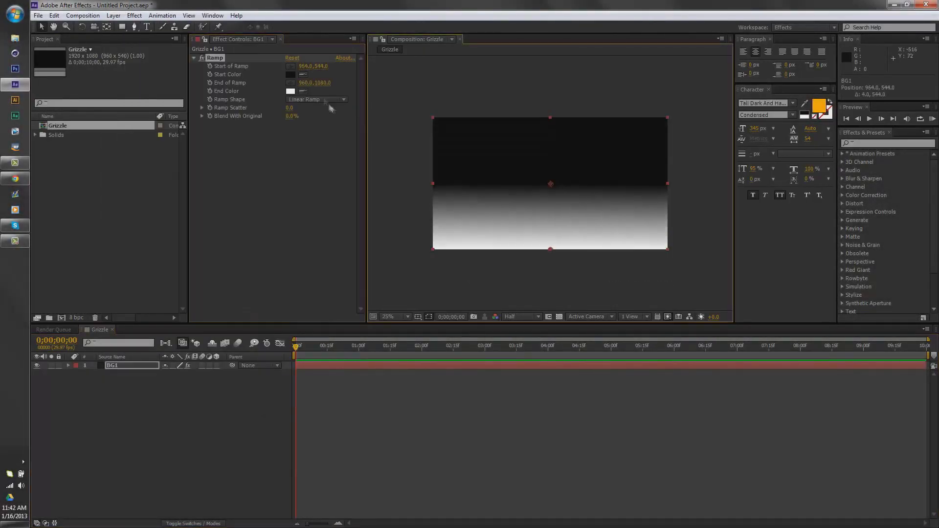
Step: Confirm the light end colour of the radial gradient and begin importing Primitive Cricle.ai
left_click(512, 348)
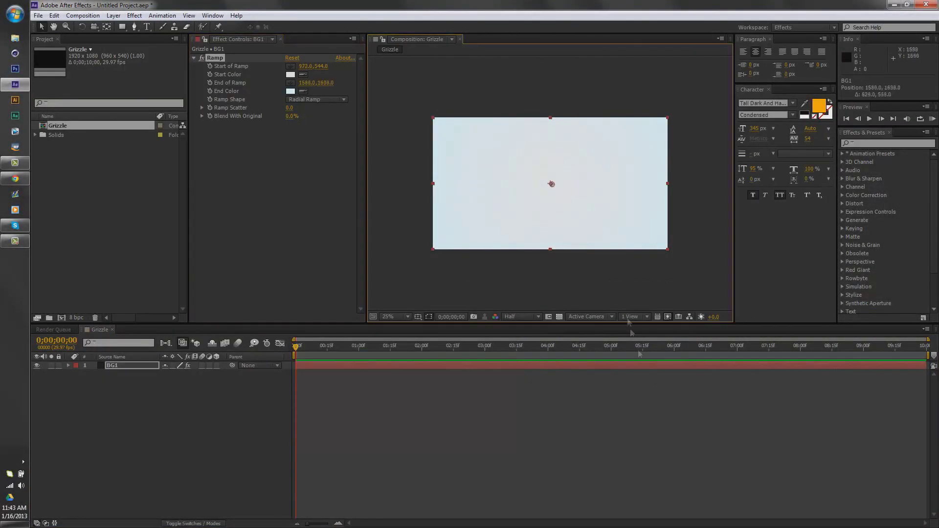
key("ctrl+i")
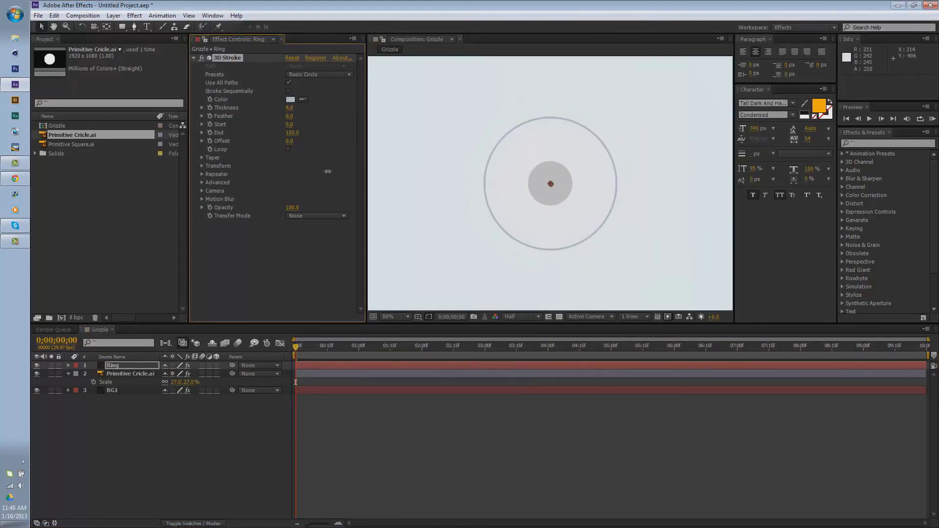
Step: Set keyframe easing on the circle's scale and preview the ring's Thickness animation curve
right_click(296, 373)
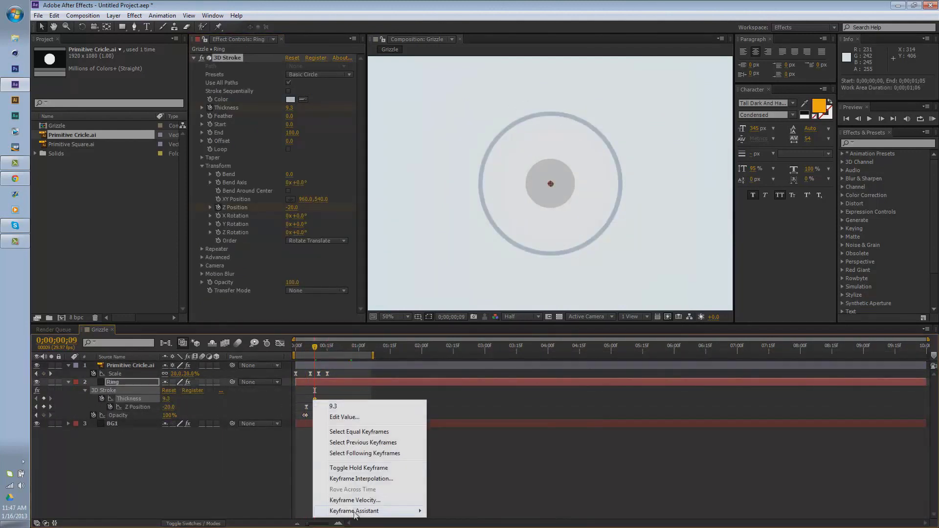
left_click(667, 317)
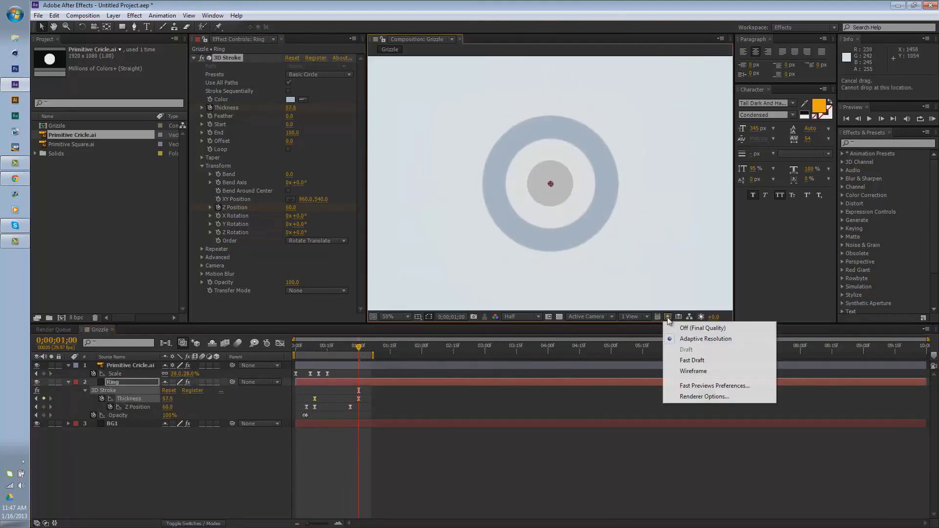
left_click(933, 119)
key("shift+F3")
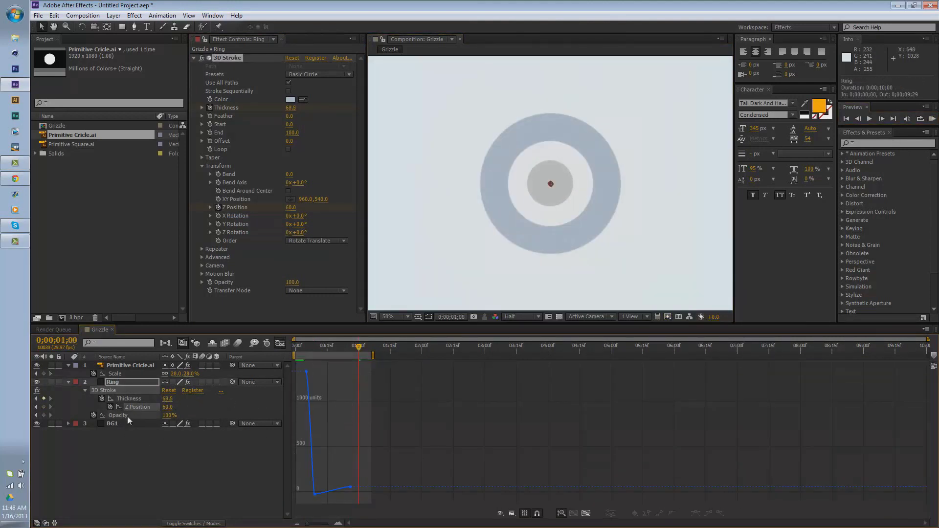
key("shift+F3")
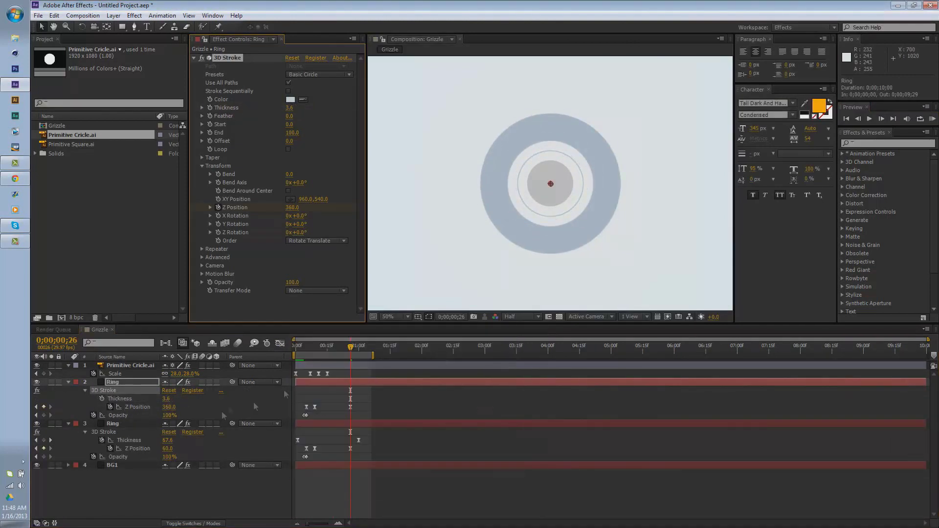
Step: Delete a Z Position keyframe on the outer ring and replay the animation from frame 17
key("Delete")
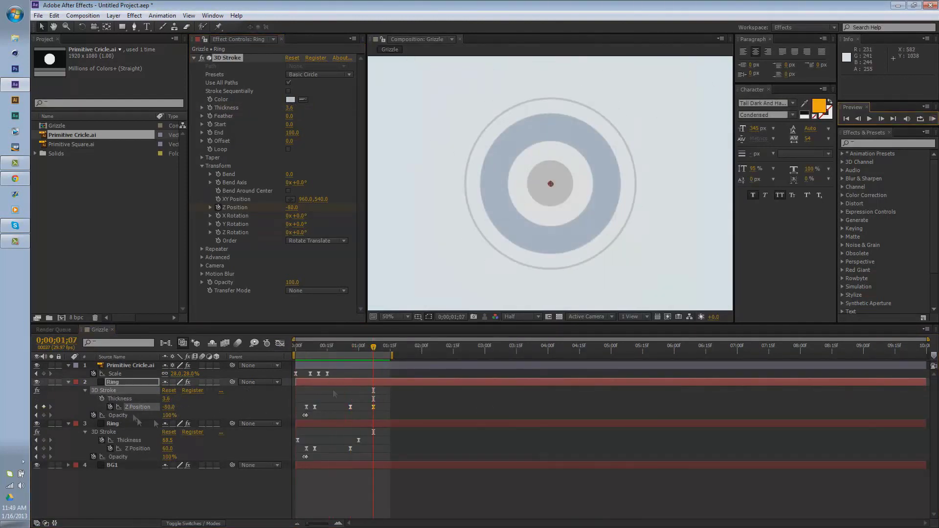
key("shift+F3")
left_click(281, 344)
left_click(931, 119)
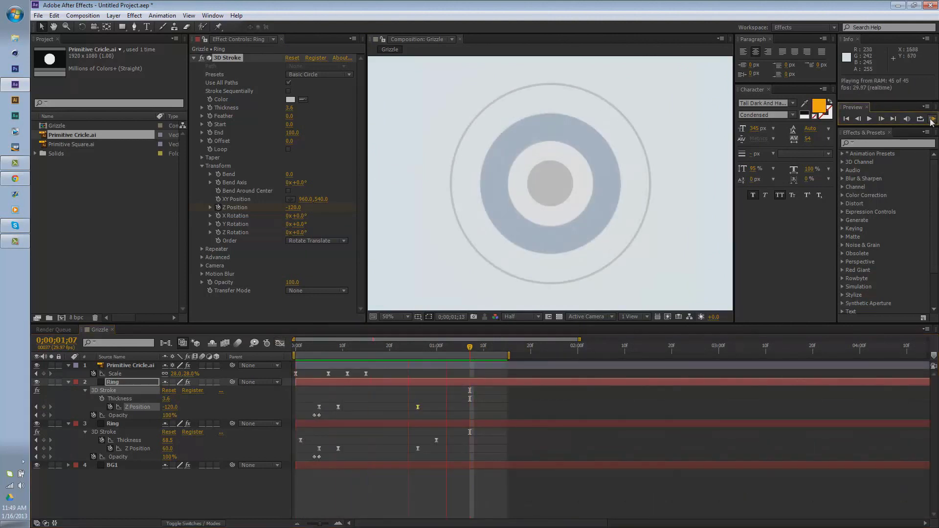
left_click(245, 172)
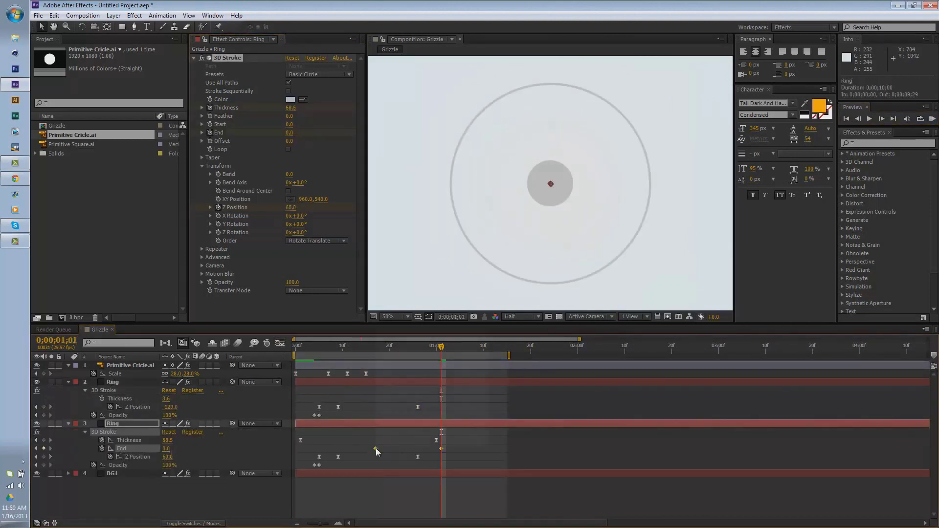
Step: Set the inner Ring's Start to 100 with Easy Ease, shifting Start/End keyframes ten frames later
left_click(129, 384)
key("u")
key("u")
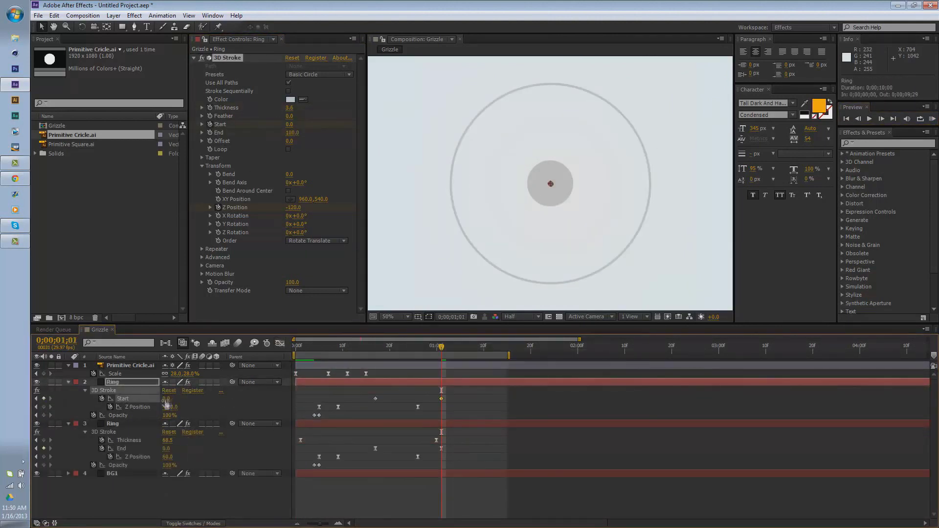
left_click_drag(166, 399, 215, 398)
right_click(387, 399)
left_click(411, 498)
key("shift+F3")
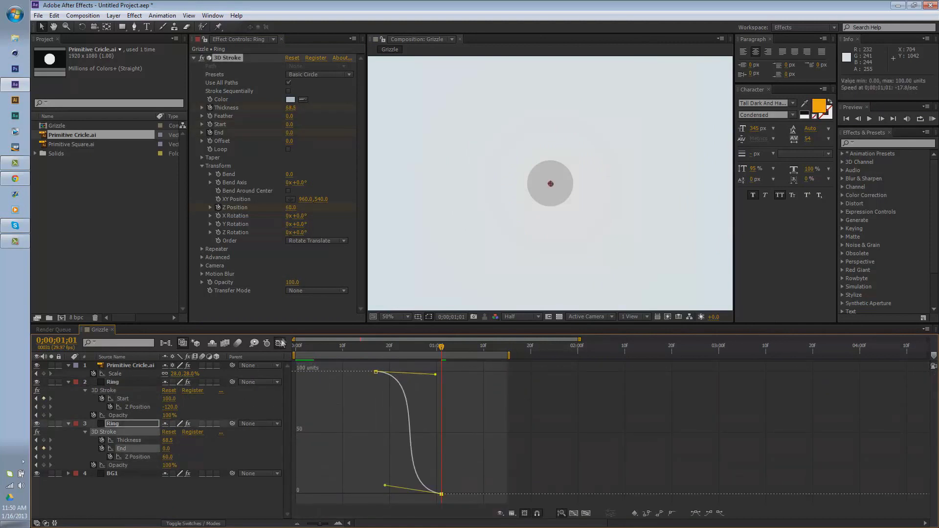
left_click(280, 343)
left_click_drag(441, 399, 488, 407)
Step: Pre-compose the rings as Rings, add a copy mirrored at -100% scale, and apply Drop Shadow
left_click(113, 15)
left_click(132, 377)
type("R")
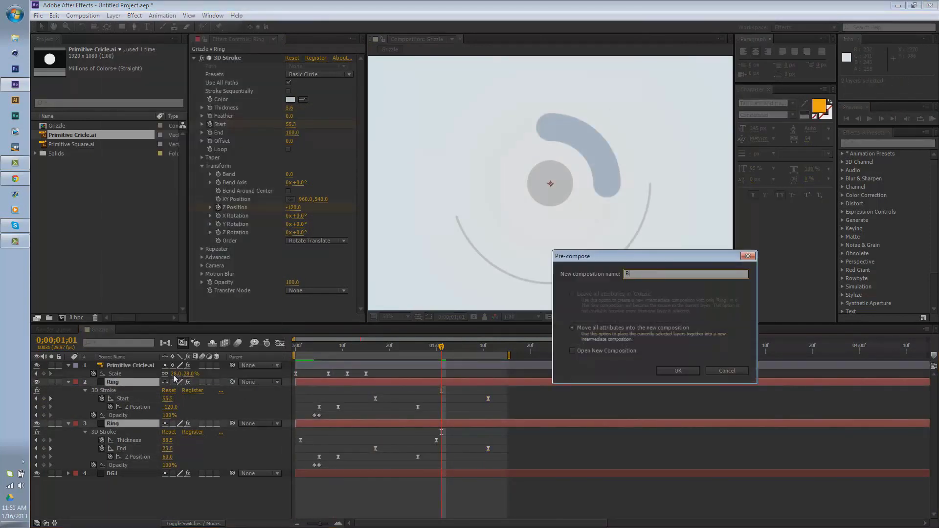
key("Return")
key("ctrl+d")
type("s-100.0,-100.0%")
key("Return")
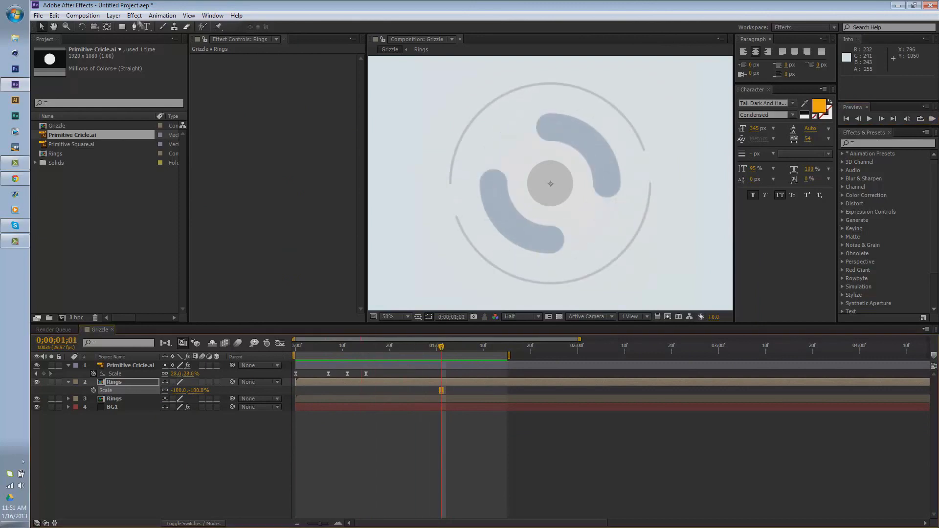
left_click(135, 16)
left_click(313, 279)
Step: Duplicate the circle graphic at frame 27, start it 17 frames later, and fill it dark grey
left_click(130, 365)
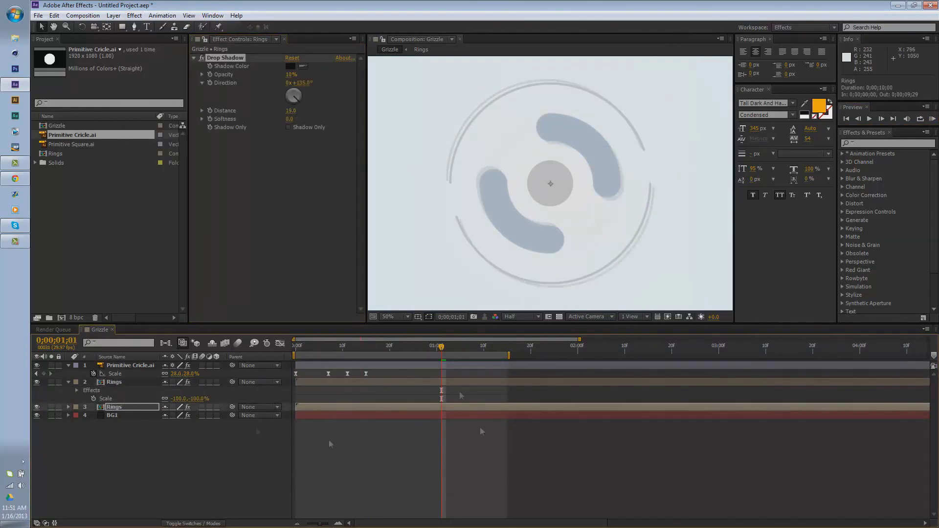
left_click_drag(441, 346, 423, 346)
key("ctrl+d")
left_click_drag(321, 365, 401, 372)
left_click(291, 83)
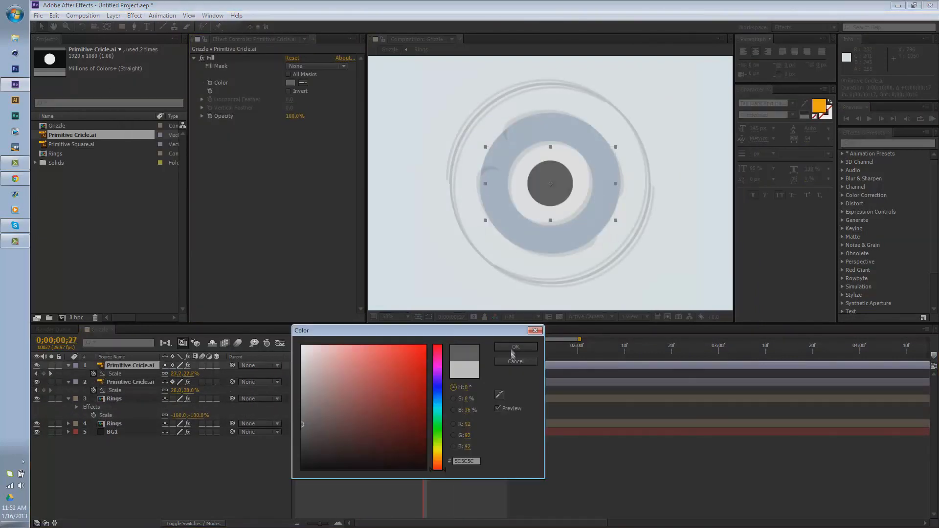
left_click(492, 387)
Step: Keyframe the dark circle scaling up to 93%, delay it 9 frames, and preview the pop
key("Page_Down")
left_click_drag(179, 373, 215, 384)
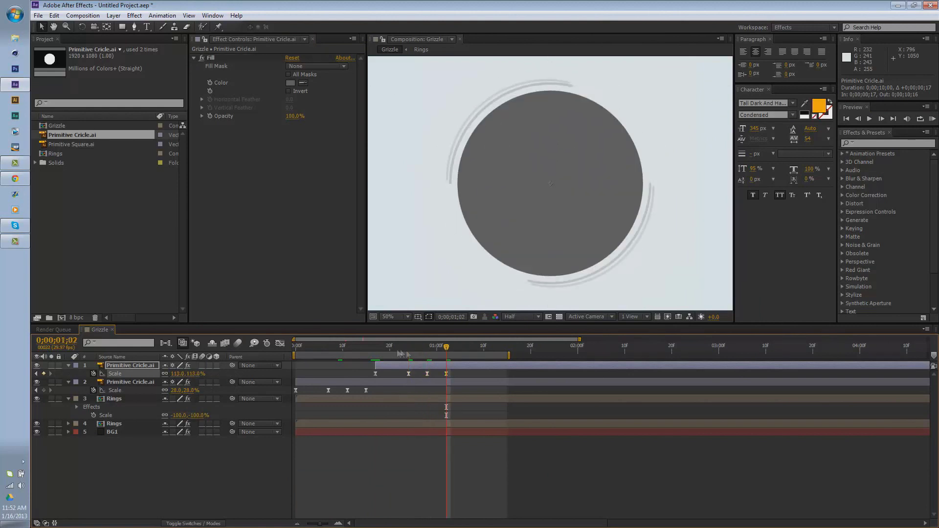
left_click_drag(392, 365, 434, 366)
key("Page_Down")
key("Page_Down")
key("Page_Down")
left_click(932, 120)
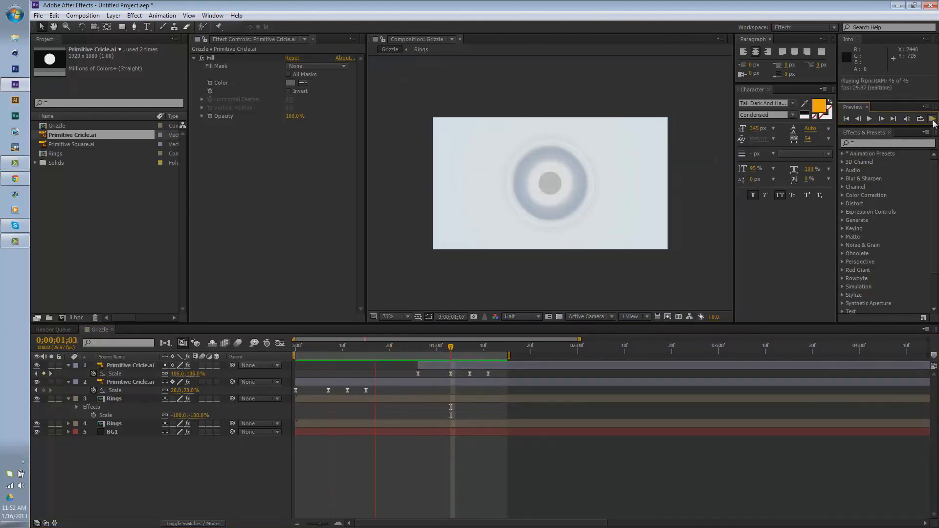
key("shift+F3")
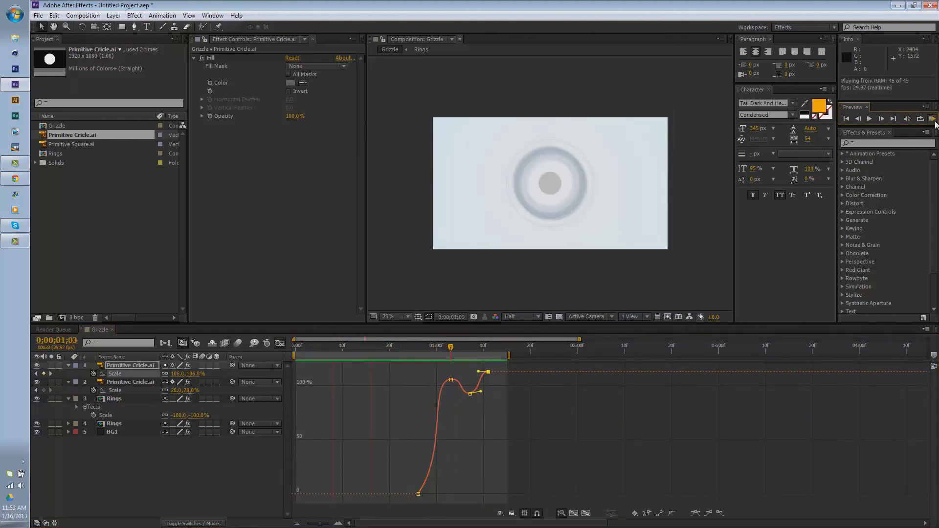
left_click(445, 356)
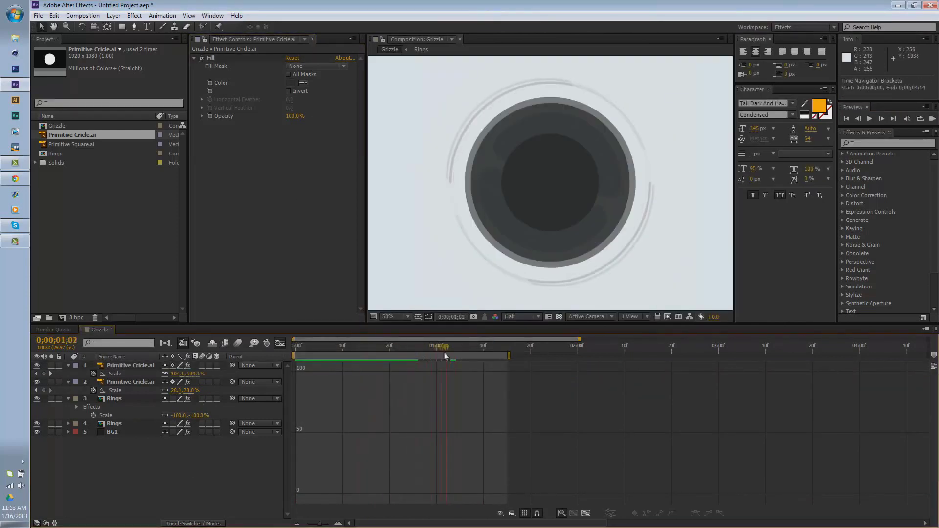
Step: Add a staggered copy of the dark circle and place the Primitive Square graphic in the comp
key("ctrl+d")
key("shift+F3")
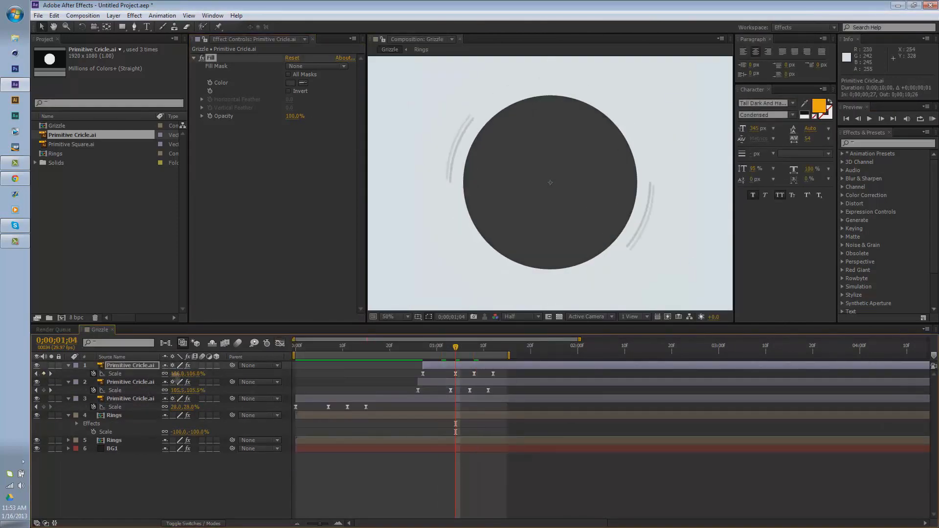
key("alt+Page_Down")
key("alt+Page_Down")
key("alt+Page_Down")
left_click(932, 118)
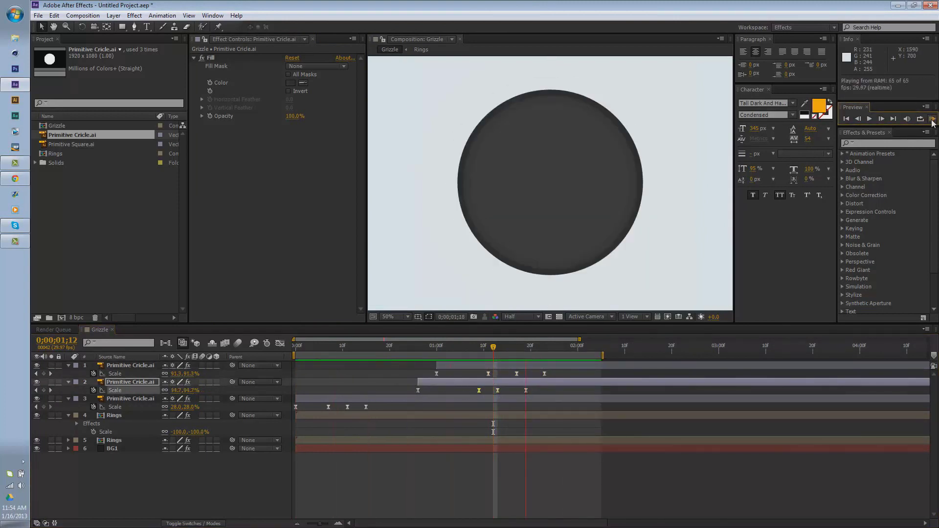
left_click(547, 209)
left_click(75, 144)
key("ctrl+slash")
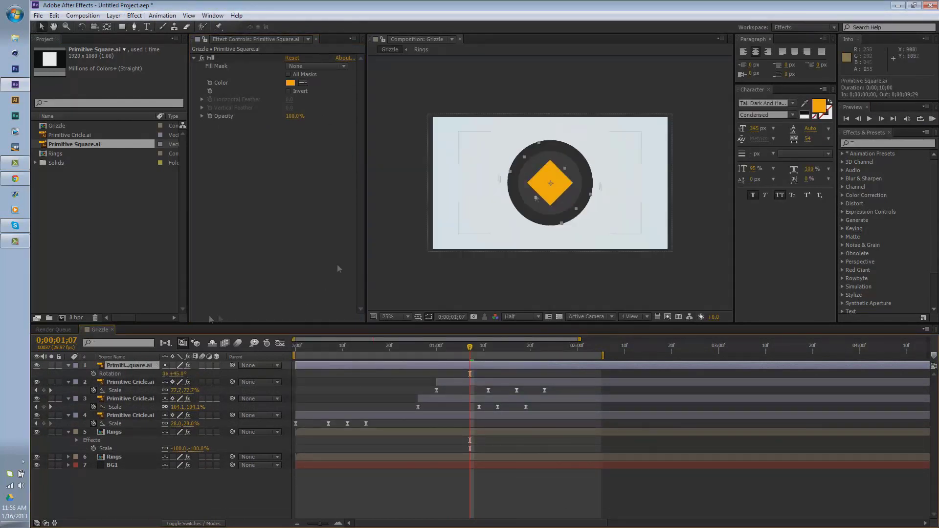
Step: Pop the square in from 0% scale with Easy Ease and add copies at about 146% and 228%
key("s")
right_click(469, 374)
left_click(490, 353)
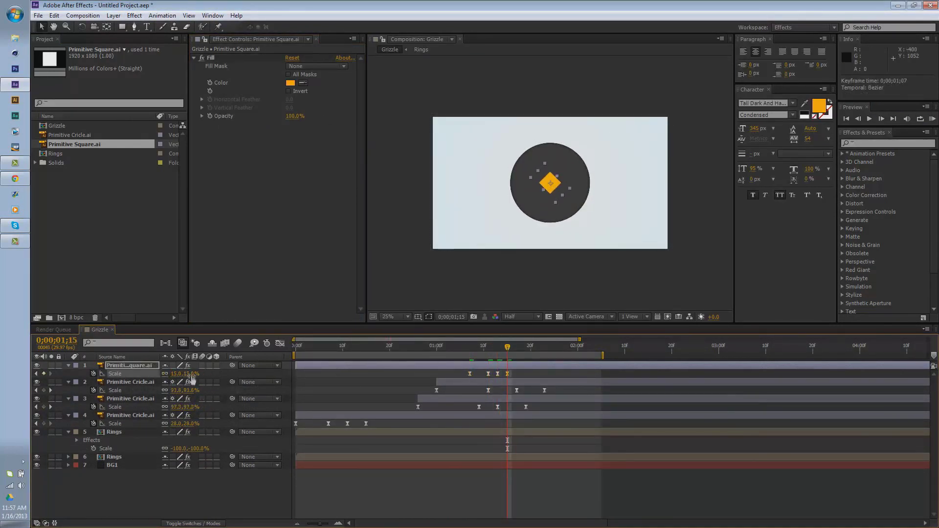
key("ctrl+d")
left_click_drag(129, 365, 124, 449)
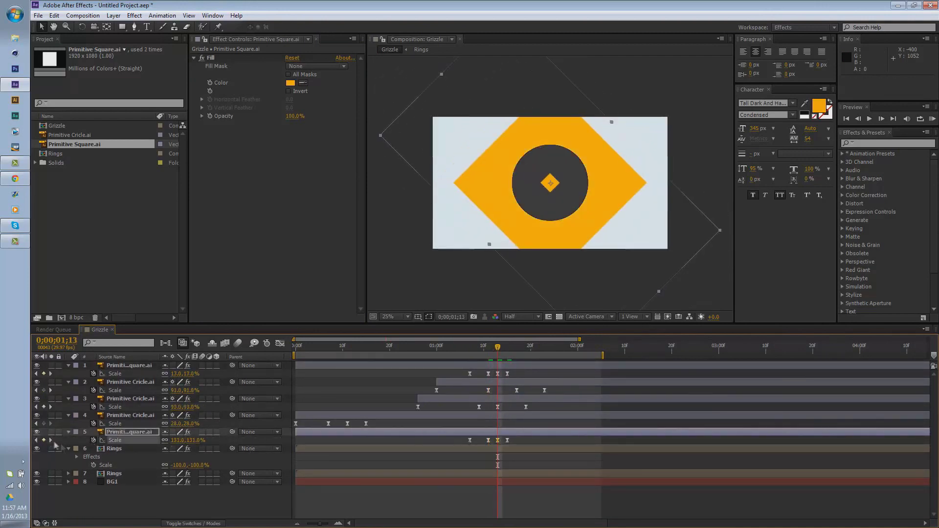
key("ctrl+d")
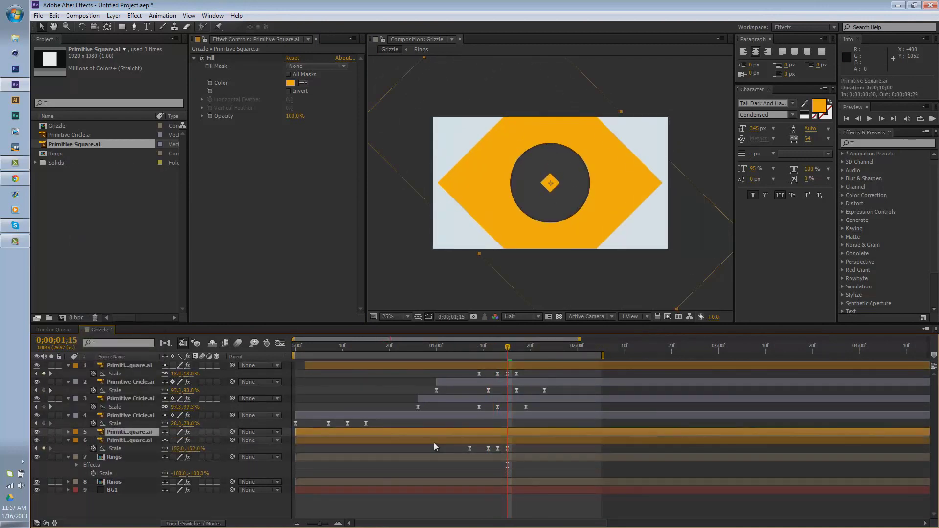
left_click_drag(189, 457, 229, 458)
key("j")
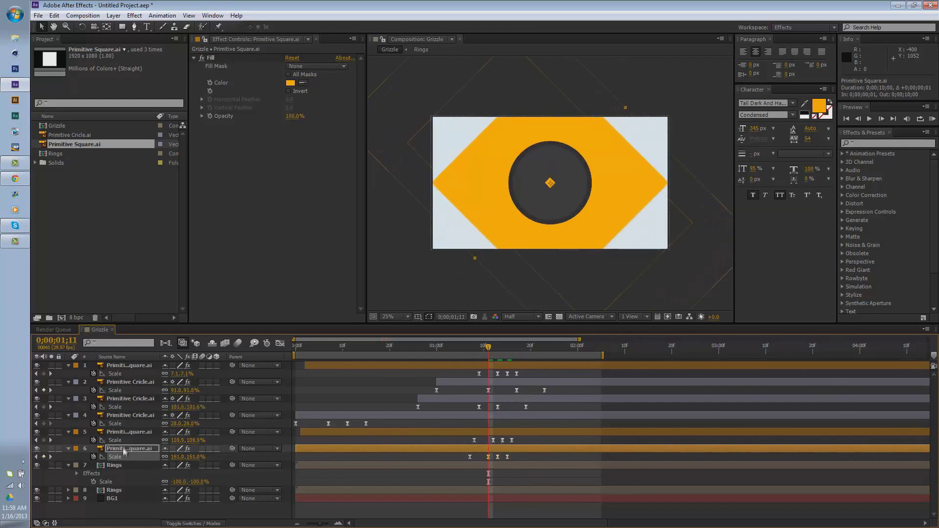
Step: Apply a Perspective Drop Shadow to the largest orange square copy
left_click(128, 432)
left_click(134, 16)
mouse_move(184, 198)
left_click(293, 233)
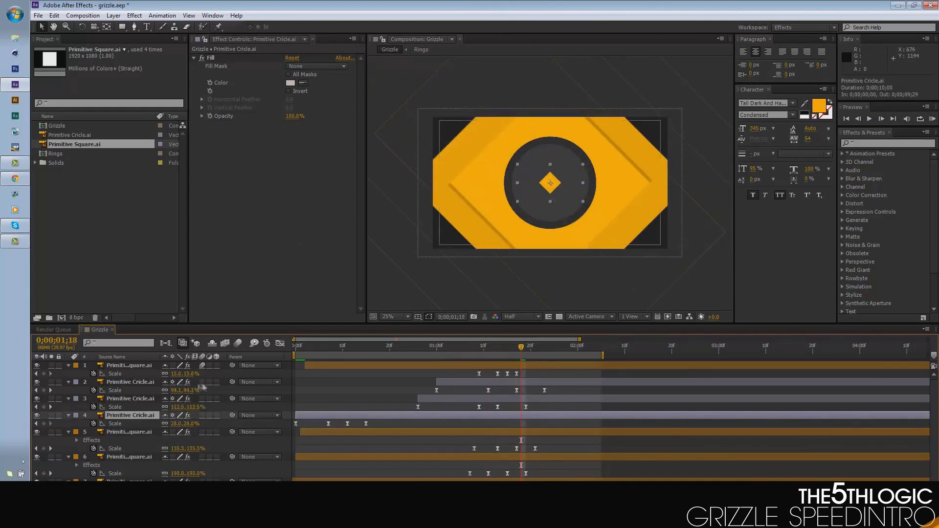
Step: Preview the intro animation before and after adding the radial CC Grid Wipe solids
left_click(932, 120)
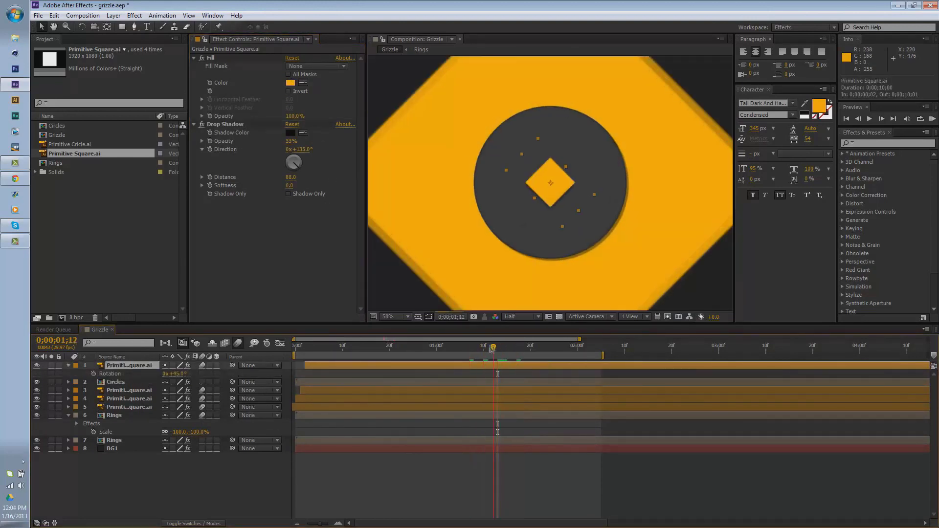
left_click(933, 119)
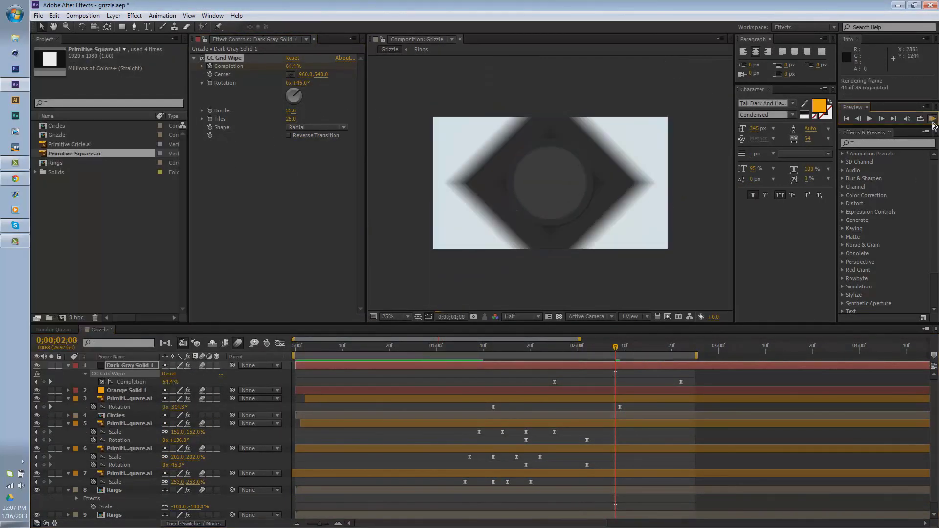
Step: Preview the animation and inspect the contents of the Circles precomp
left_click(933, 119)
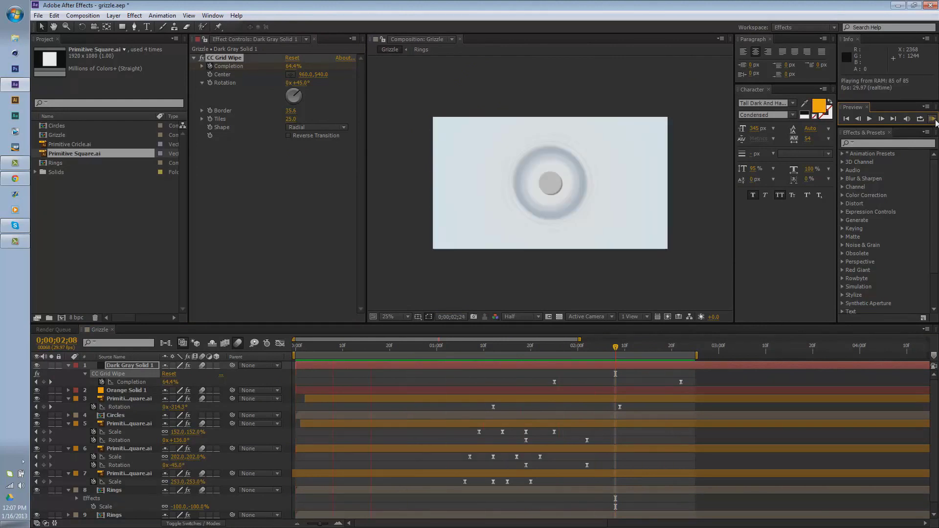
left_click(457, 345)
double_click(115, 416)
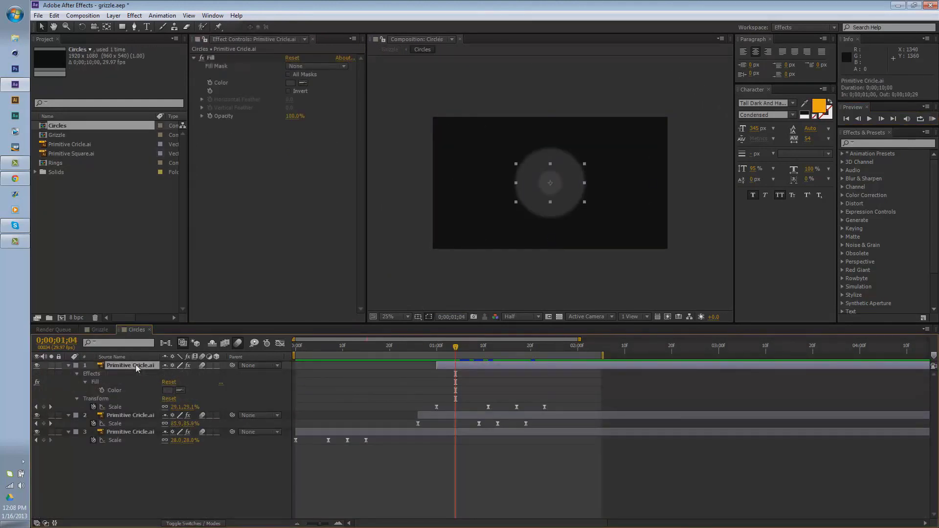
left_click(100, 329)
Step: Shift the square layers' keyframes in time and check the timing at frame 1;21
left_click(932, 119)
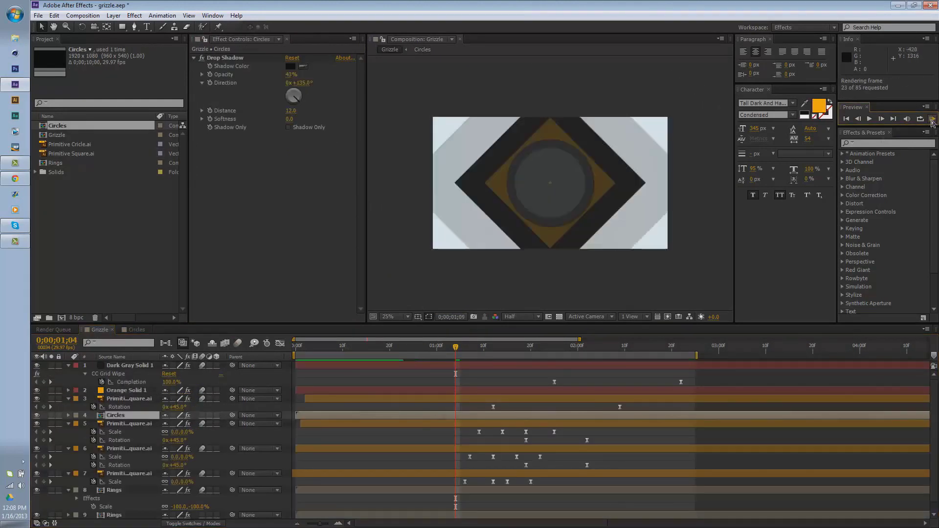
left_click(417, 338)
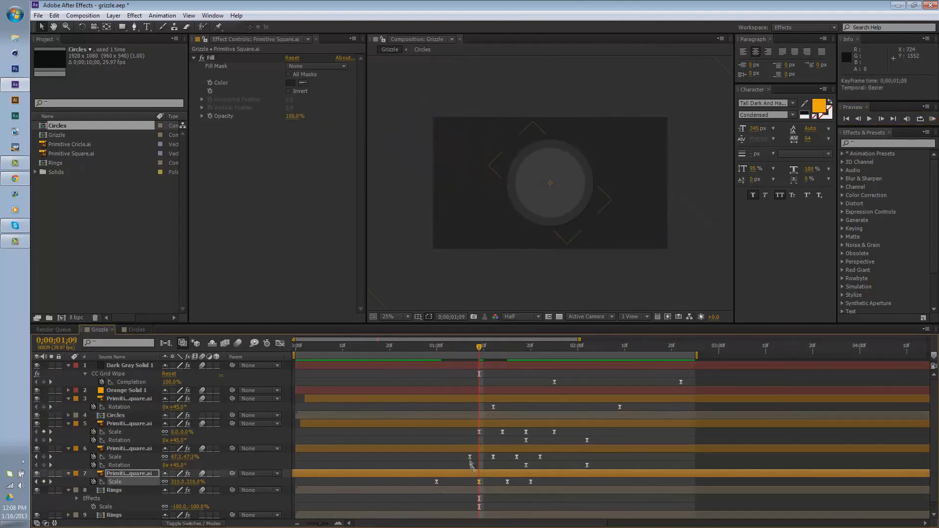
left_click_drag(521, 426, 509, 469)
left_click(536, 346)
Step: Check the Circles scale keyframes, then create solid Ring2 with the 3D Stroke Basic Circle preset
key("s")
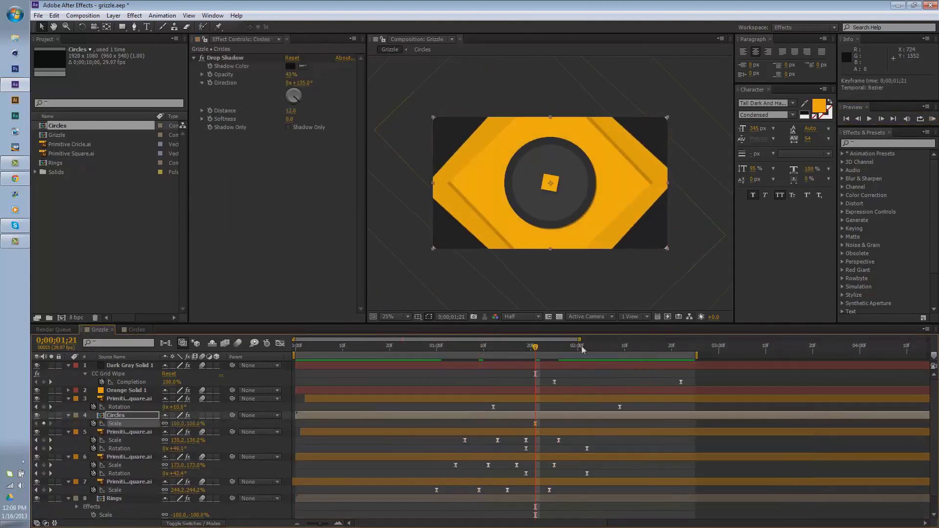
key("k")
key("ctrl+y")
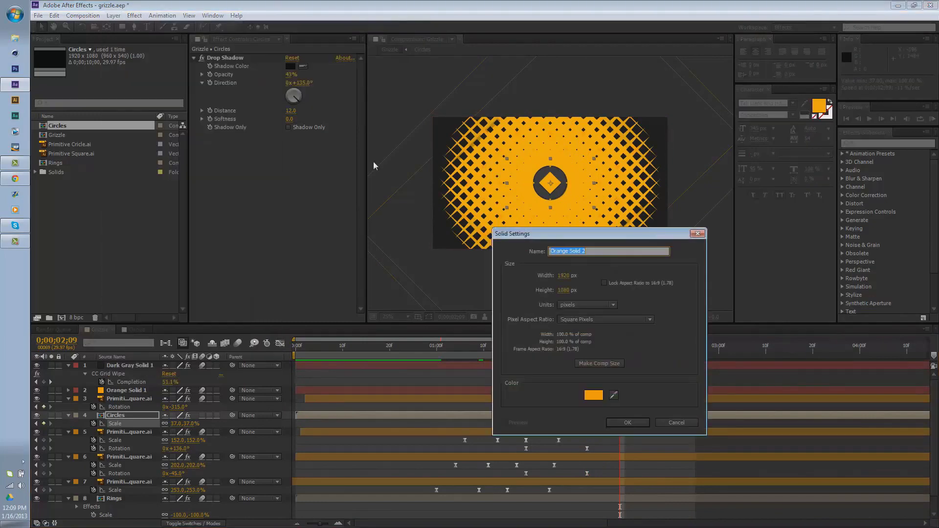
type("Ring2")
key("Return")
key("ctrl+alt+shift+e")
left_click(319, 74)
left_click(303, 95)
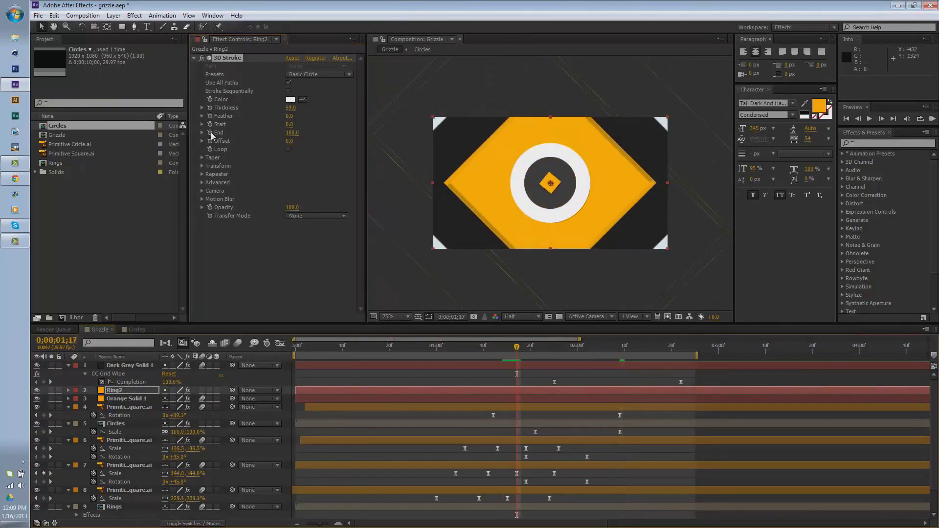
Step: Keyframe Ring2's End value with easing and preview it
left_click(209, 133)
right_click(517, 407)
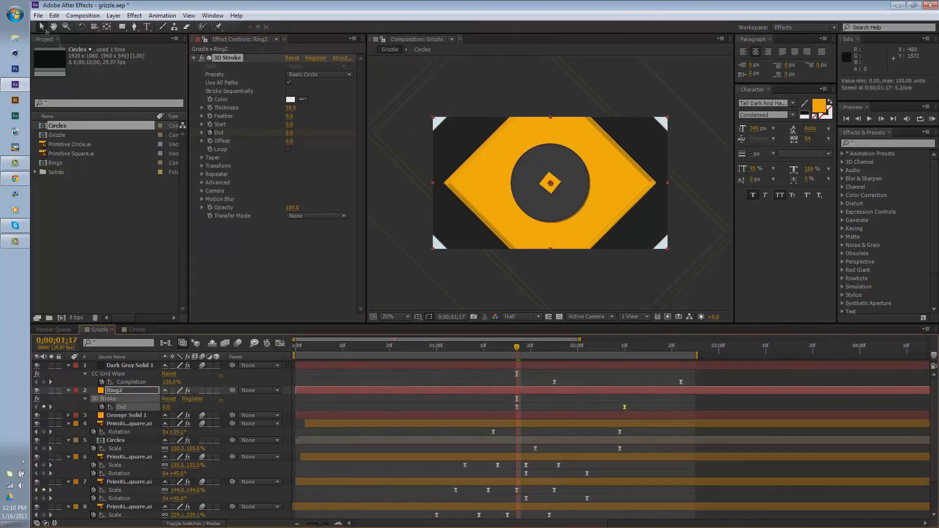
left_click(933, 119)
Step: Ease the grid wipe Completion keyframes in the Graph Editor and preview the wipe timing
left_click(127, 366)
left_click(126, 415, "ctrl")
key("u")
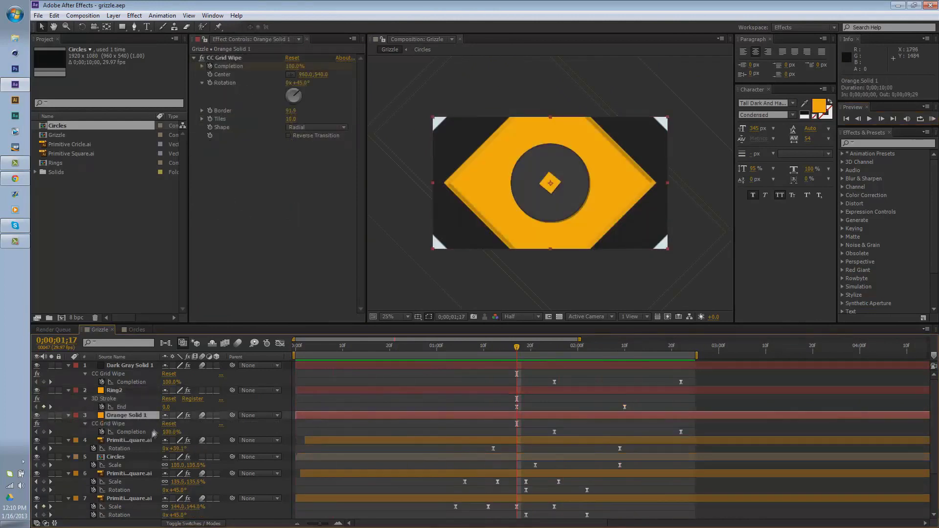
key("shift+F3")
left_click(131, 382)
key("space")
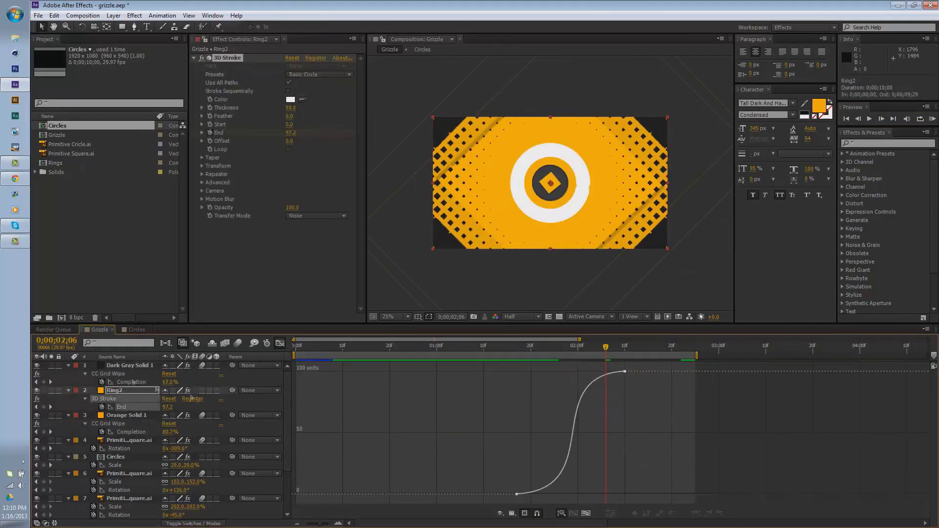
left_click(933, 119)
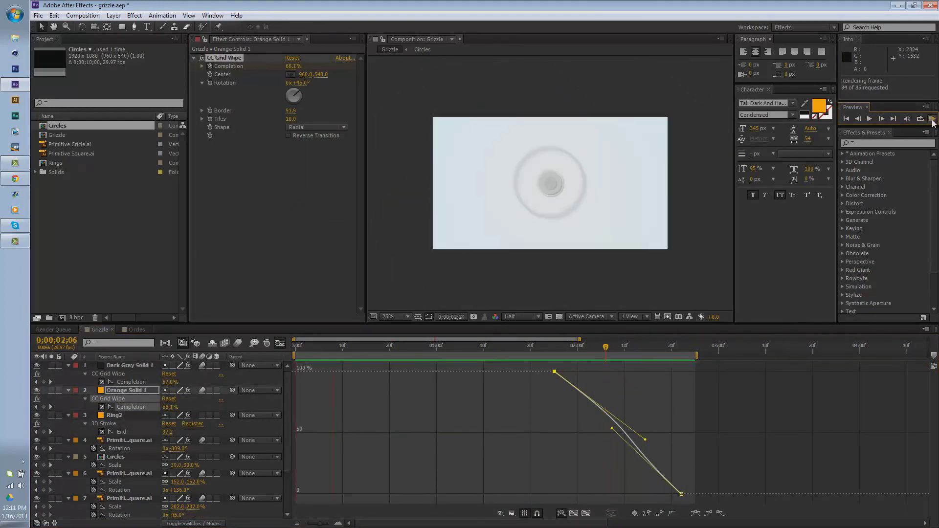
key("shift+F3")
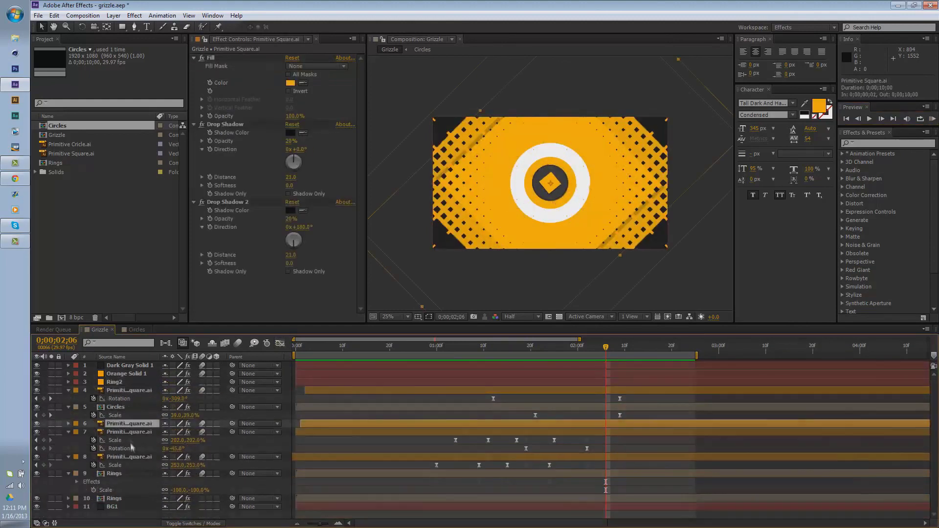
Step: Adjust a square's rotation keyframe, then duplicate Ring2 with a flipped scale keyframe
left_click(459, 432)
key("ctrl+z")
left_click(98, 383)
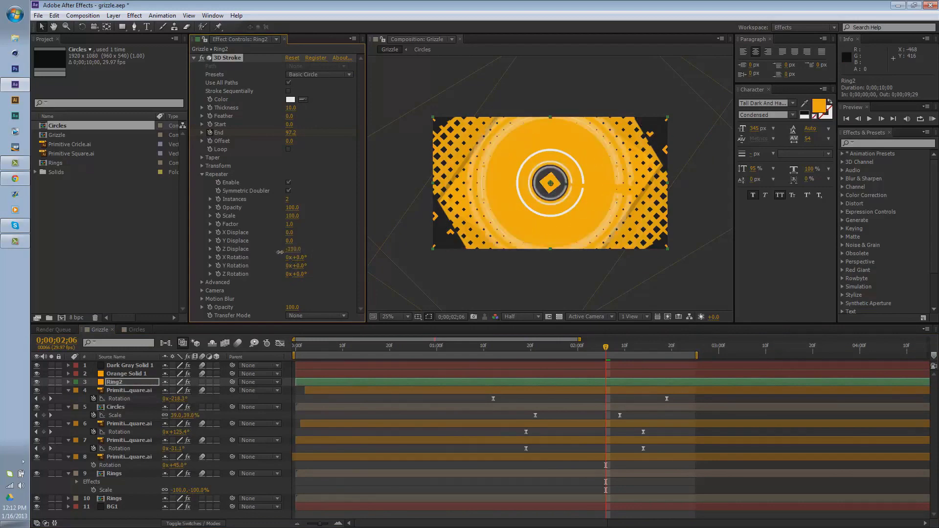
key("ctrl+d")
key("ctrl+v")
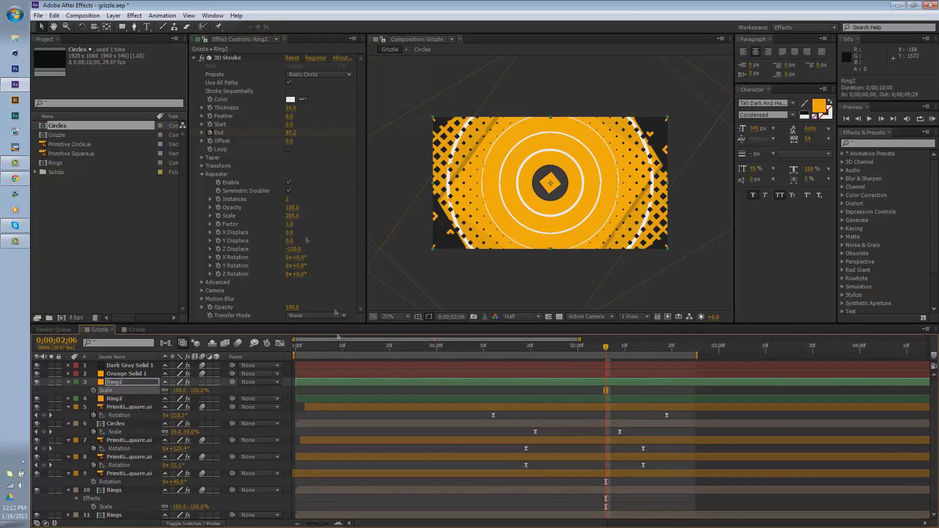
left_click(931, 120)
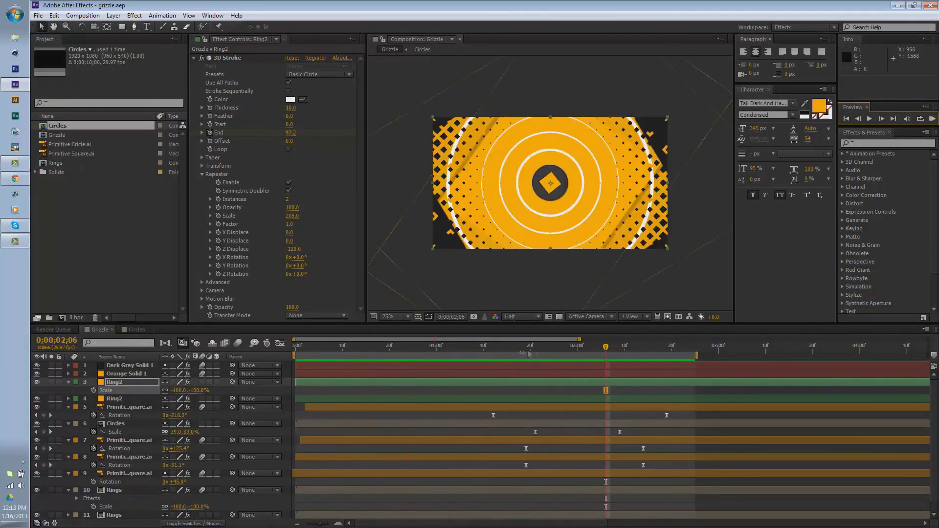
Step: Create a GRIZZLE text layer in the centre of the comp
key("u")
key("ctrl+t")
left_click(510, 214)
type("GRIZZLE")
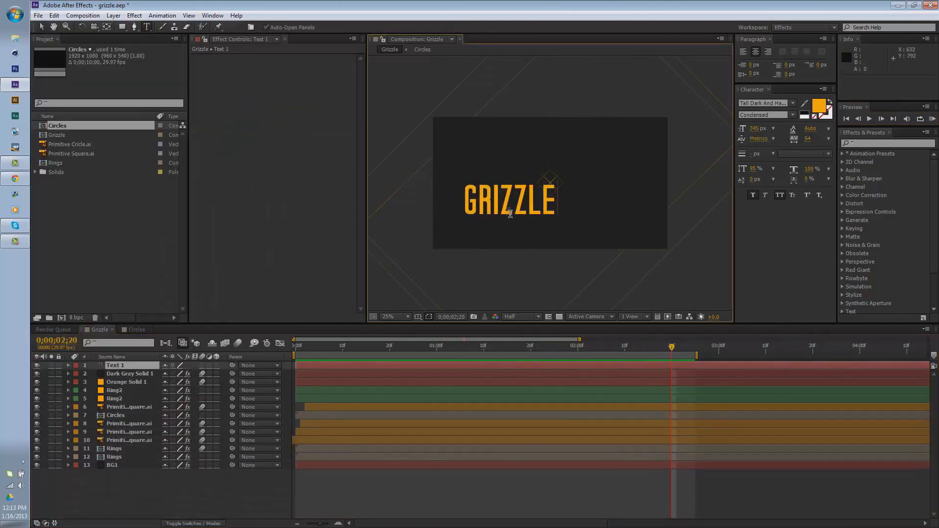
Step: Add a text animator for Position, Scale and Opacity to GRIZZLE and preview it
right_click(226, 169)
left_click(258, 198)
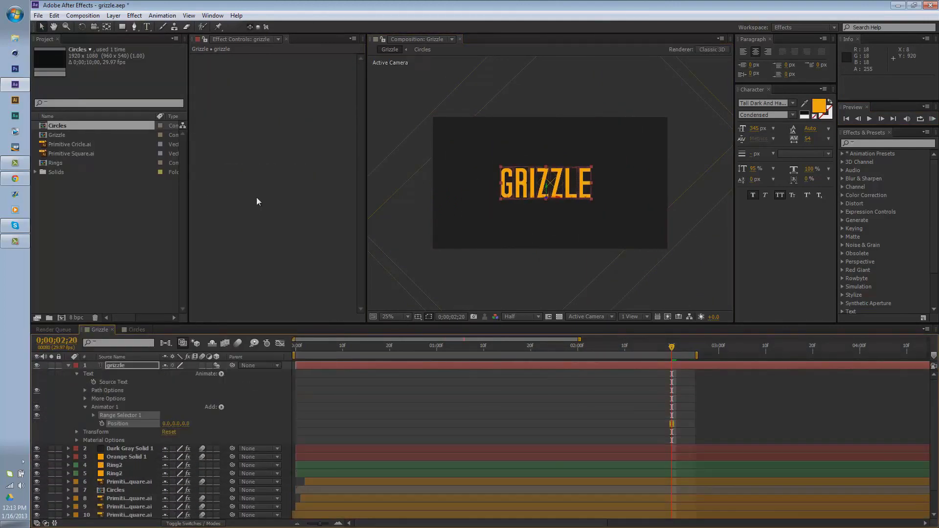
left_click(221, 407)
left_click(294, 260)
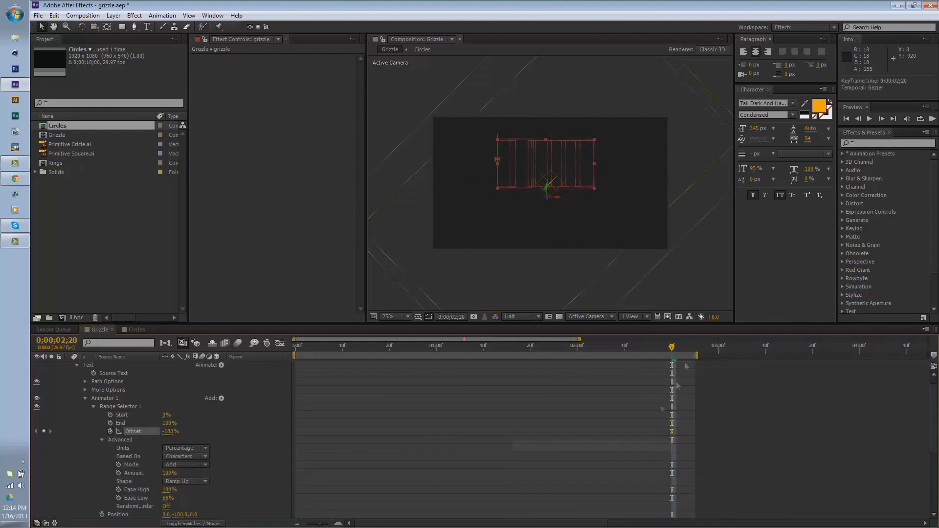
key("u")
left_click(933, 119)
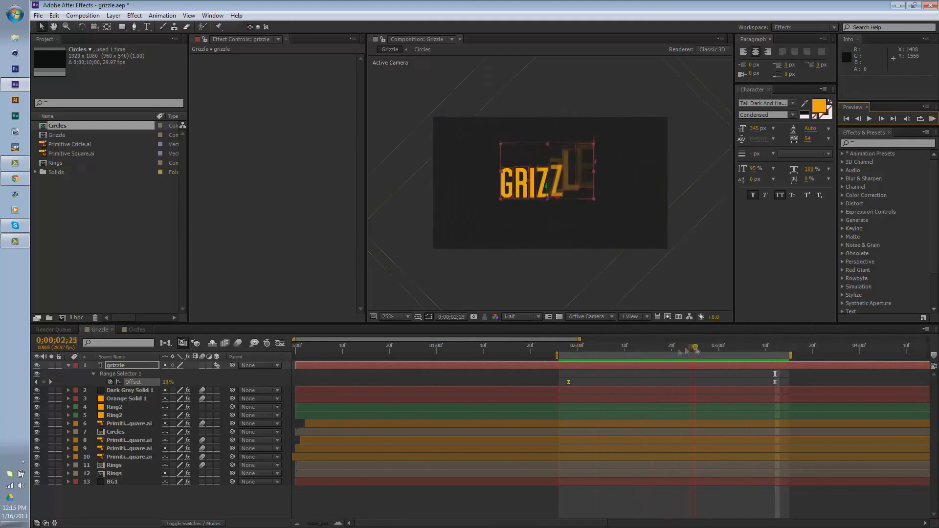
Step: Add a second Scale animator and ease its Range Selector Offset keyframe
left_click(68, 366)
left_click(221, 374)
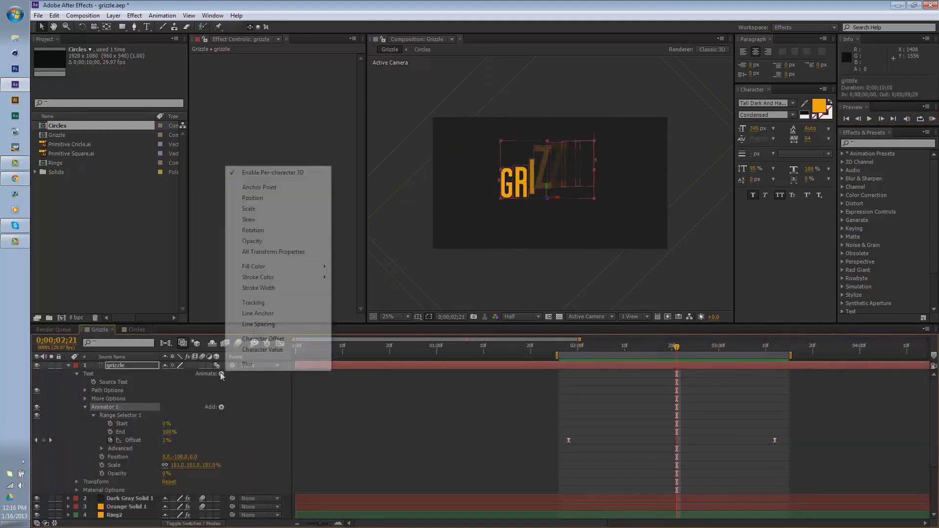
left_click(249, 206)
left_click(94, 490, "ctrl")
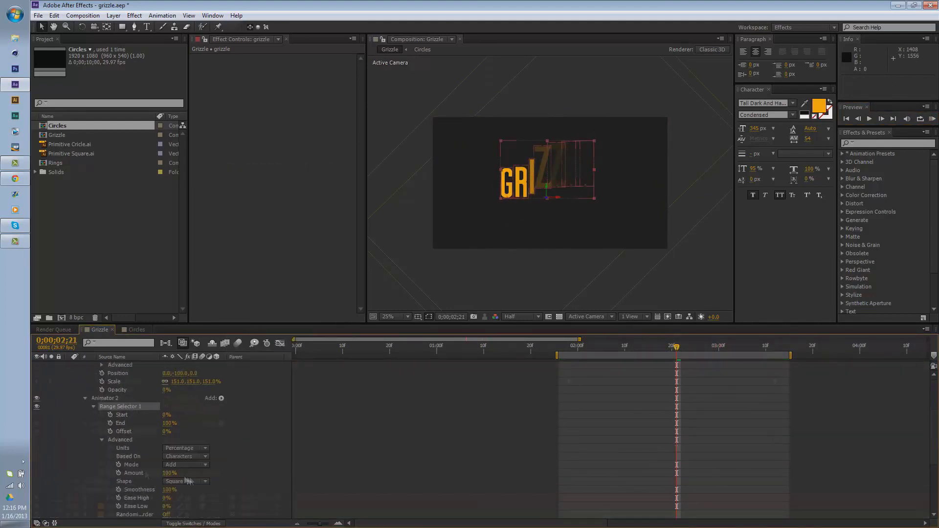
right_click(677, 431)
left_click(822, 424)
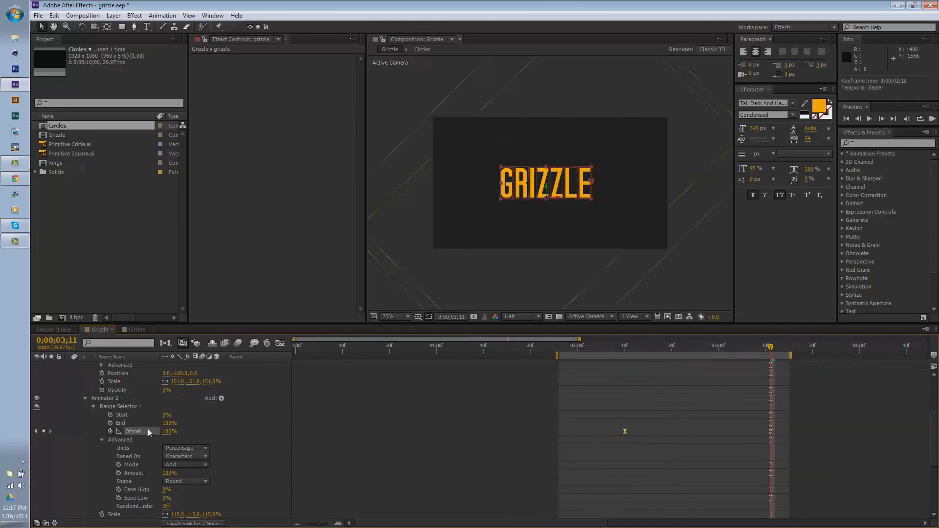
key("j")
key("u")
key("shift+F3")
key("shift+F3")
left_click(933, 119)
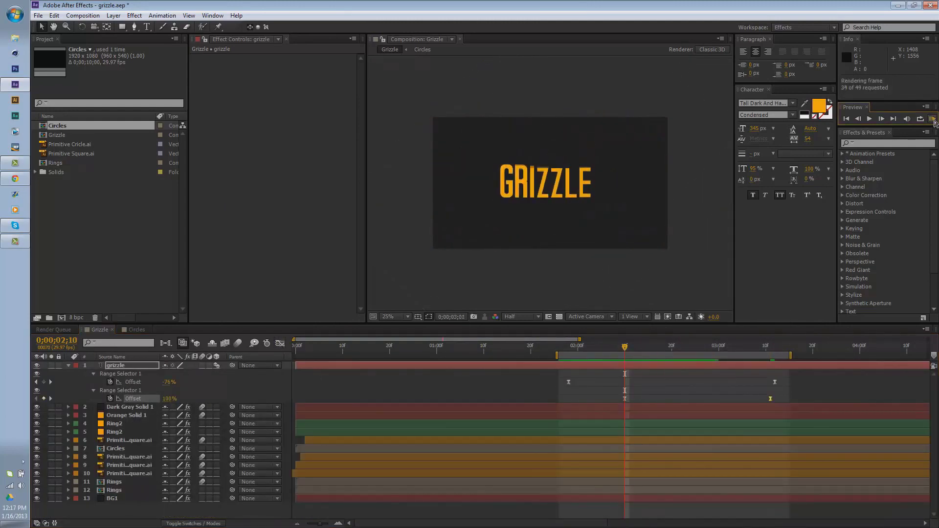
Step: Move an Offset keyframe earlier and show the full 10-second timeline
key("p")
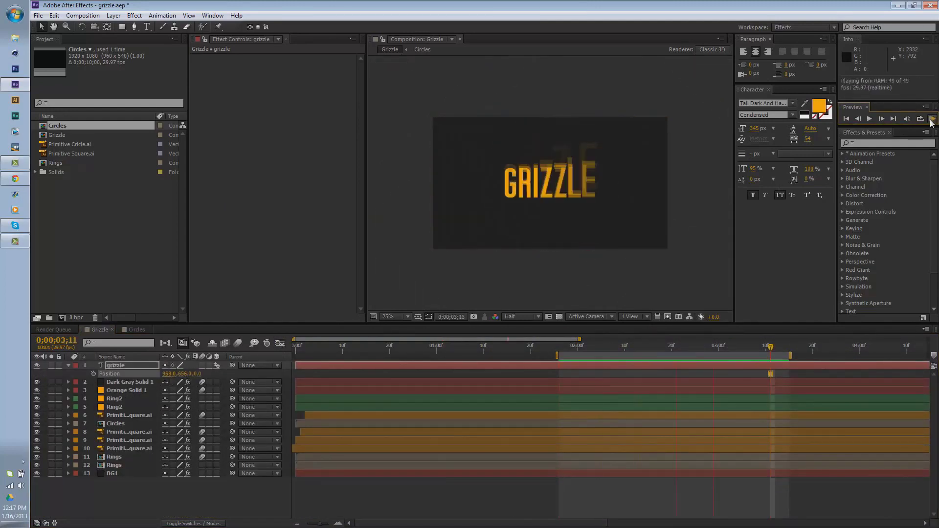
key("u")
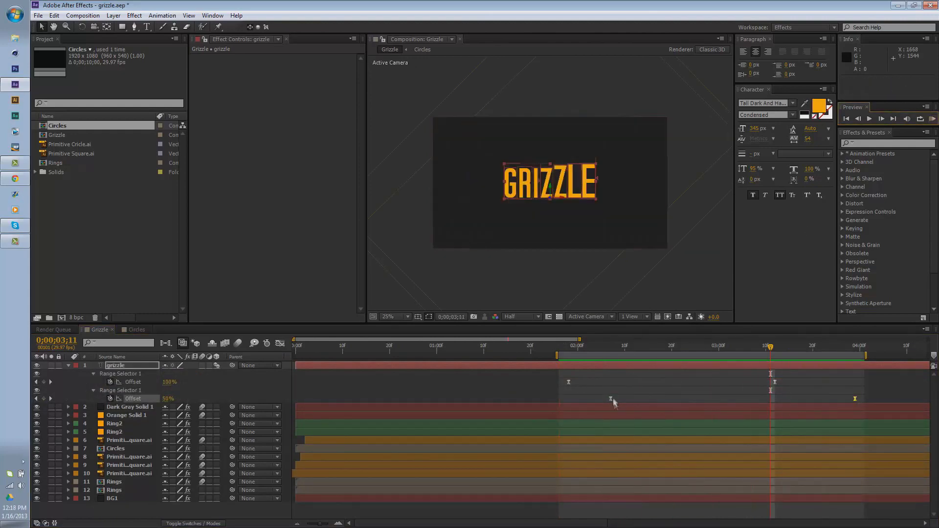
left_click_drag(612, 402, 582, 402)
left_click(299, 524)
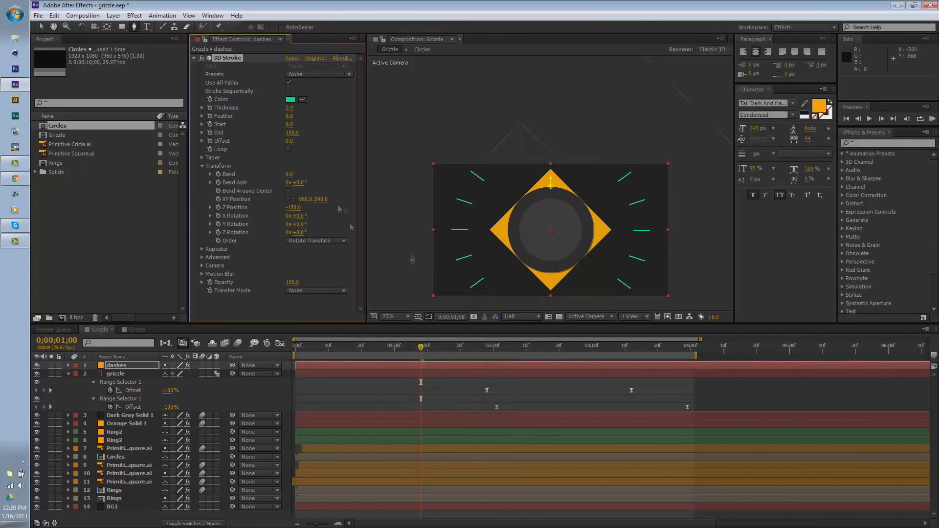
Step: Easy Ease the dashes layer's keyframes and preview the stroke animation at 1;28
key("u")
right_click(421, 382)
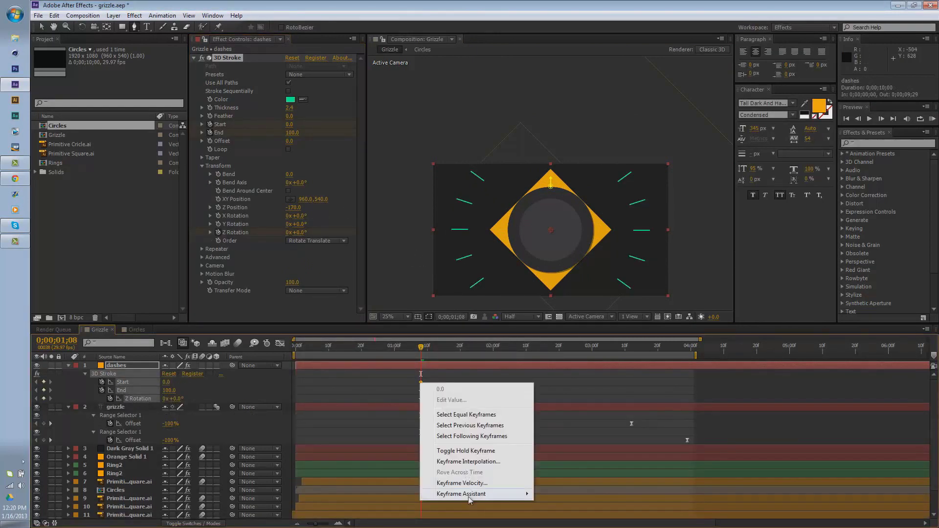
key("F9")
key("shift+F3")
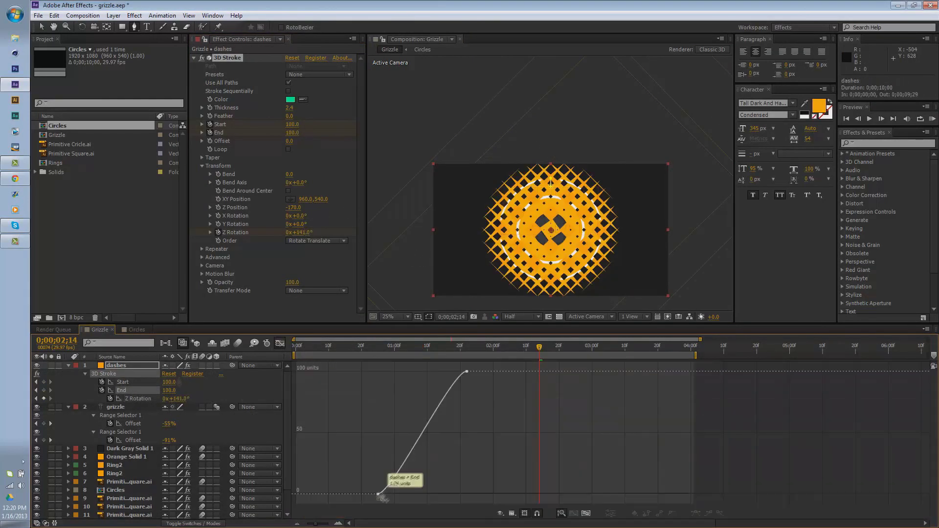
key("shift+F3")
left_click(932, 119)
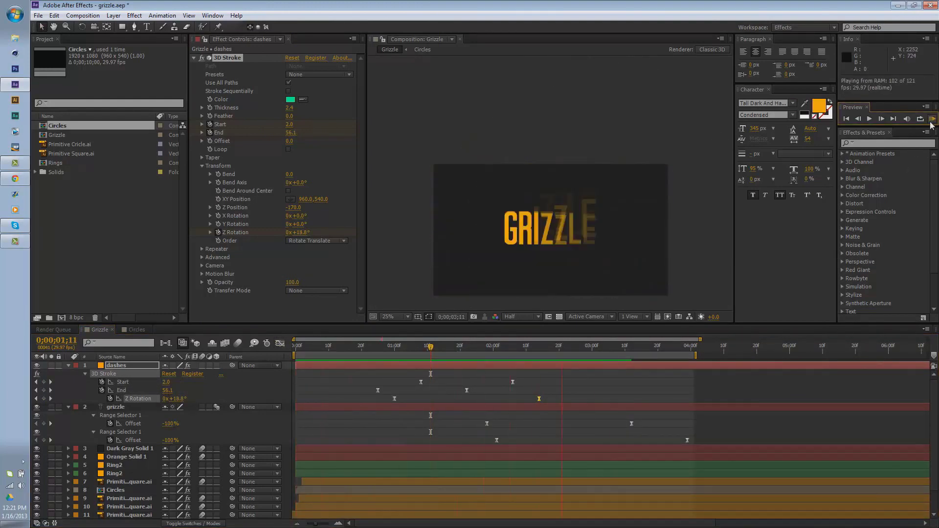
left_click(319, 151)
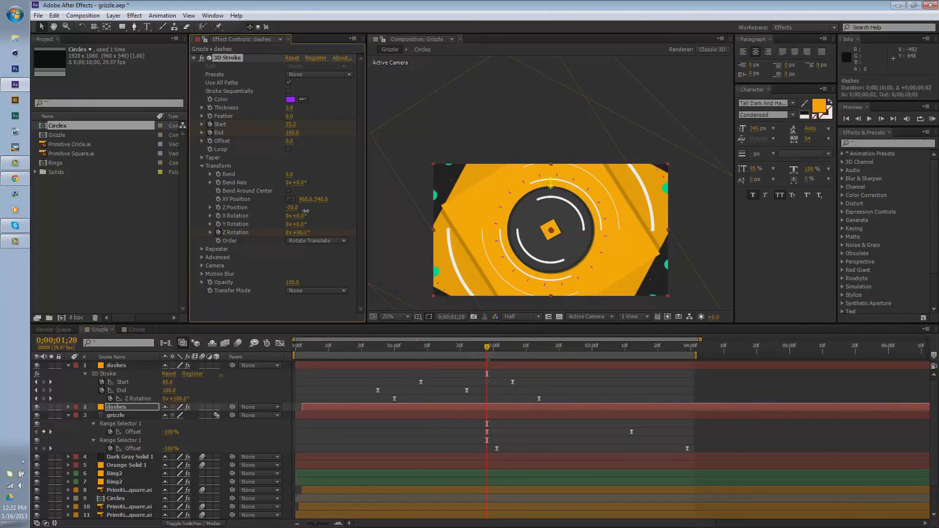
Step: Delay the second dashes layer's Start keyframe and preview the retimed dashes
key("u")
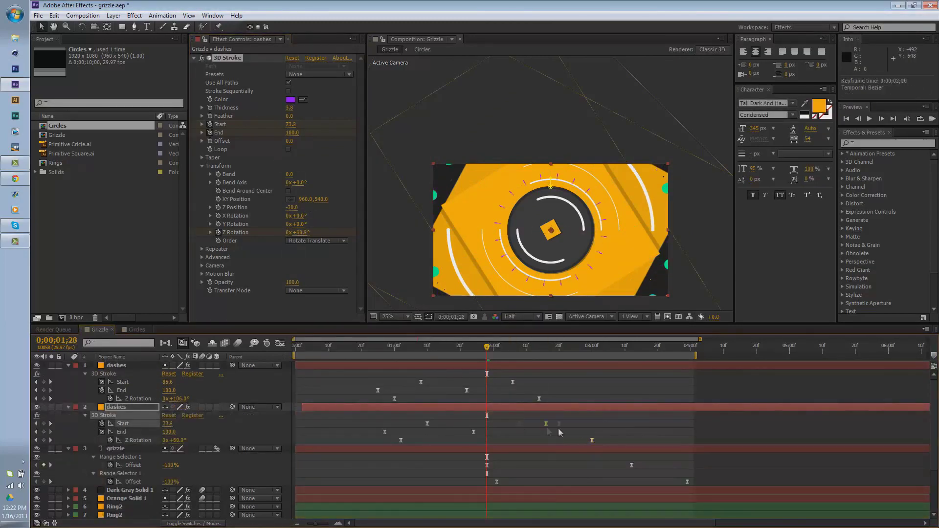
left_click(931, 120)
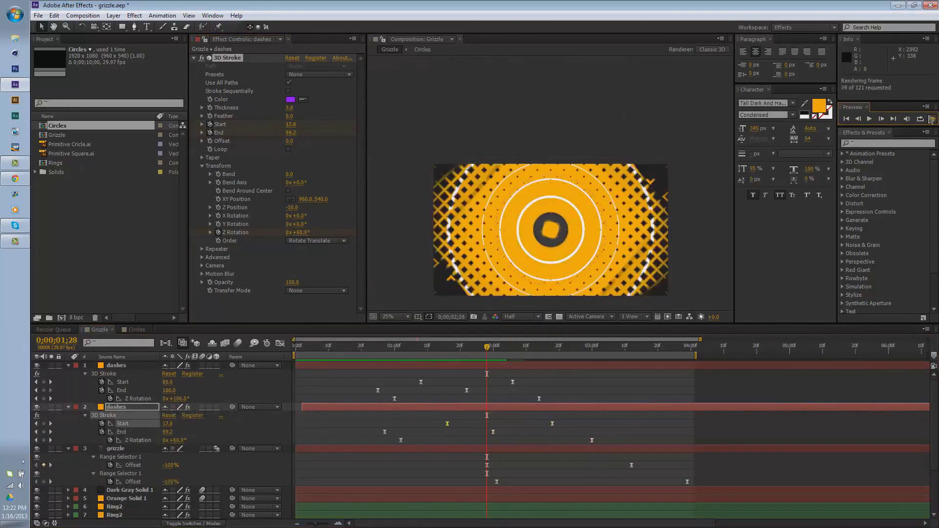
left_click(263, 365)
left_click_drag(553, 424, 586, 425)
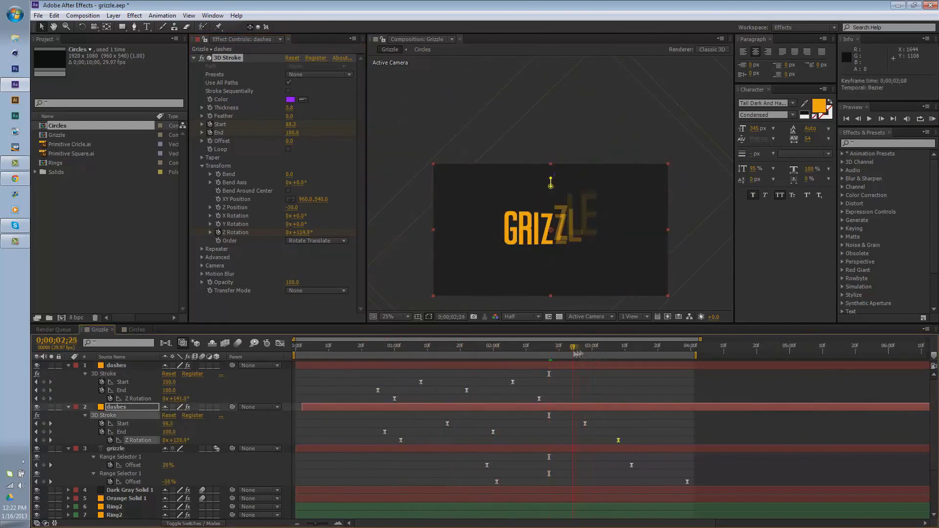
left_click(933, 119)
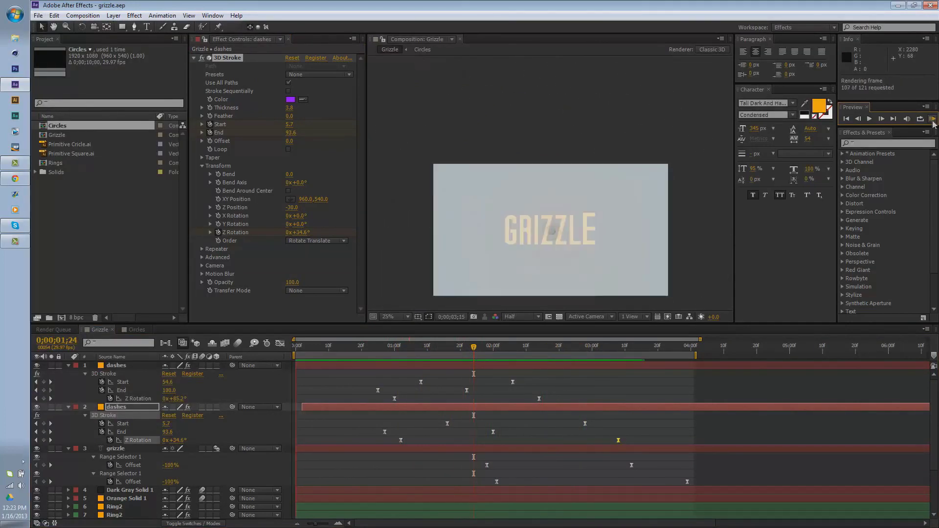
left_click(404, 358)
Step: Collapse the layer properties, review the Circles layer's effects, and preview the composition
key("ctrl+a")
key("u")
left_click(115, 432)
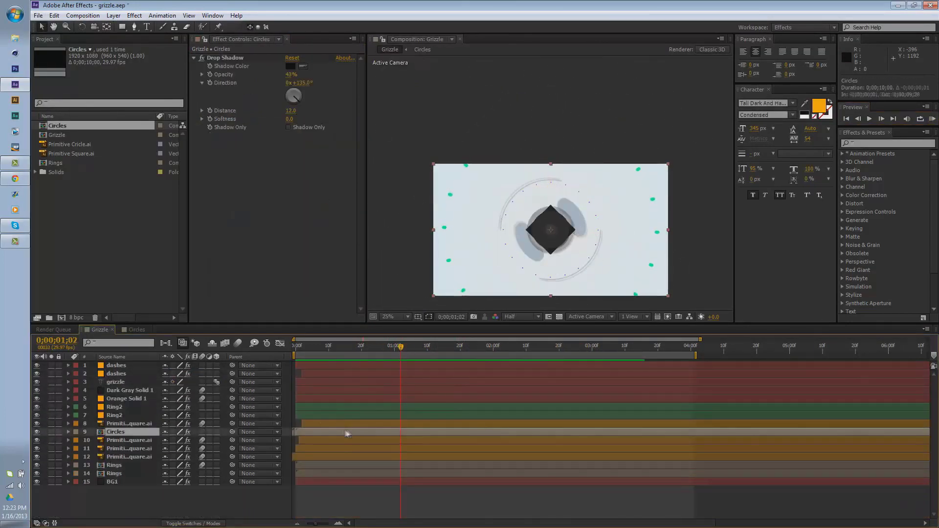
left_click(932, 119)
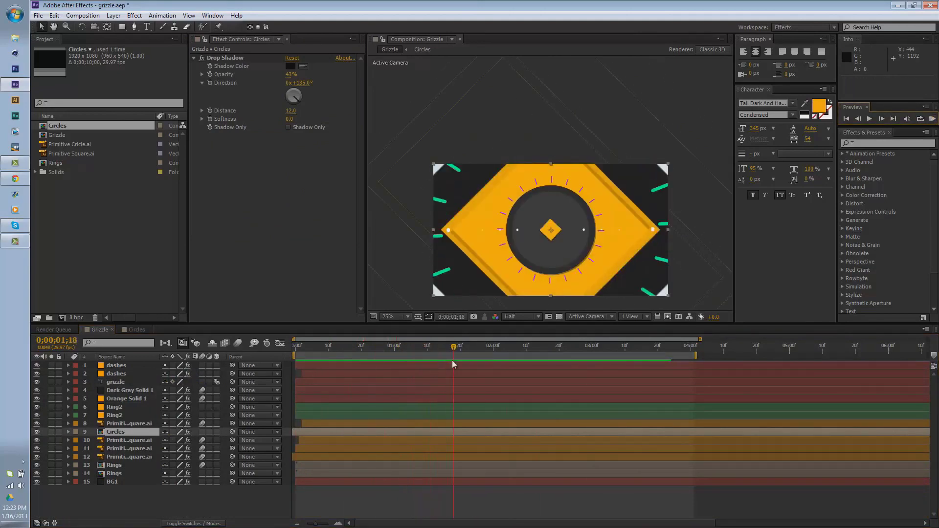
Step: Step through primitive square layer 12's Scale keyframes and preview from frame 1;24
left_click(130, 457)
key("u")
left_click(50, 465)
left_click(50, 465)
left_click(50, 465)
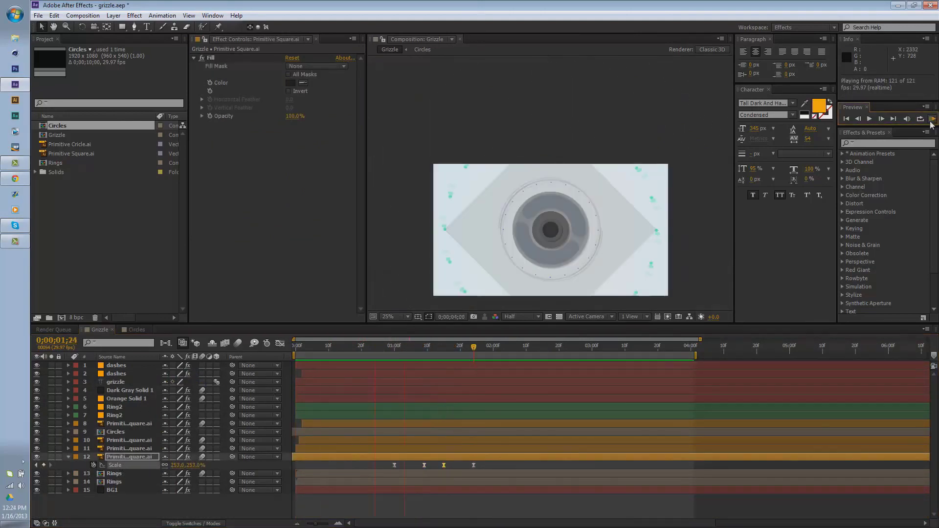
left_click(129, 440)
left_click(932, 119)
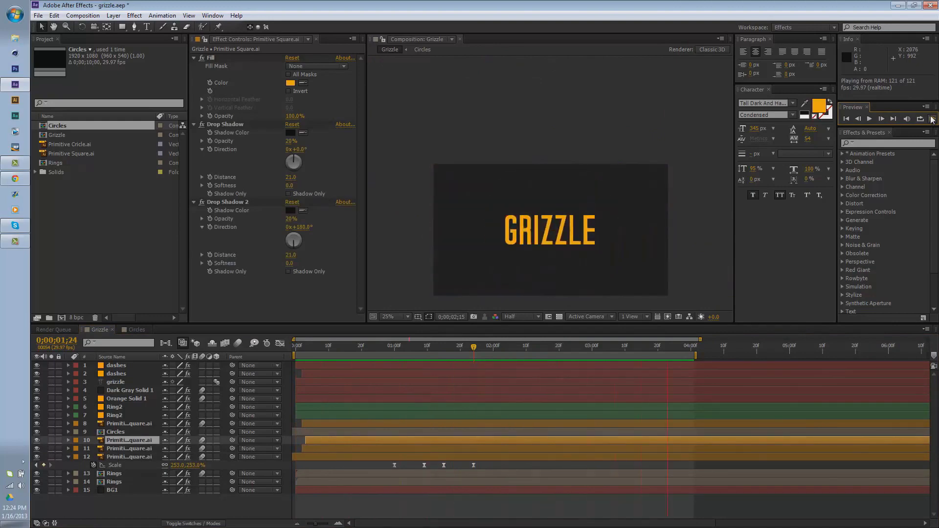
Step: Inspect the end colour of the BG1 background gradient in the Grizzle composition
left_click(112, 490)
left_click(290, 91)
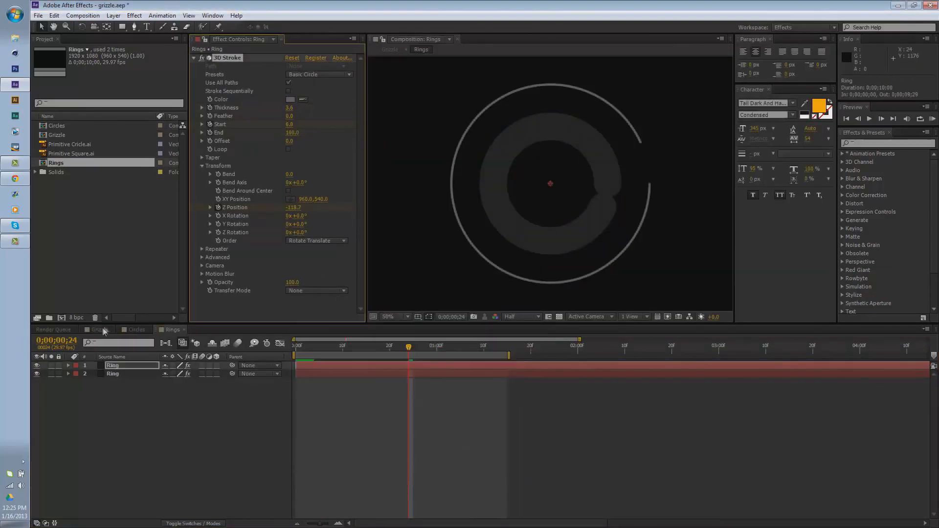
left_click(99, 330)
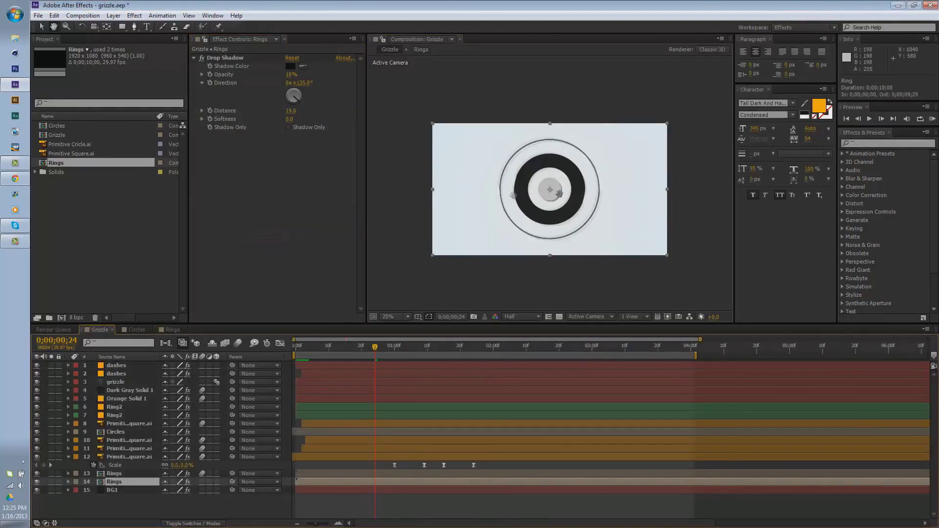
Step: Inspect the ring stroke's repeater settings inside the Rings composition and preview it
double_click(108, 482)
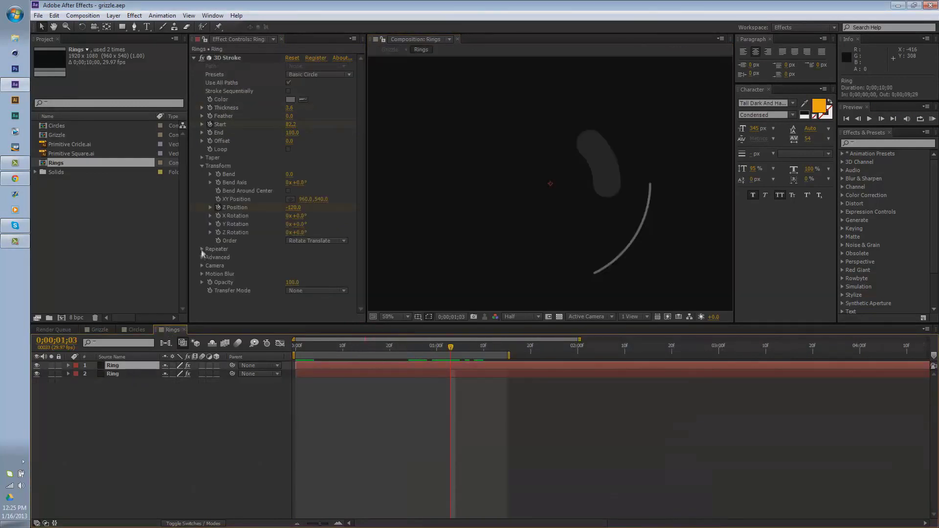
scroll(274, 196, "down", 5)
left_click(294, 232)
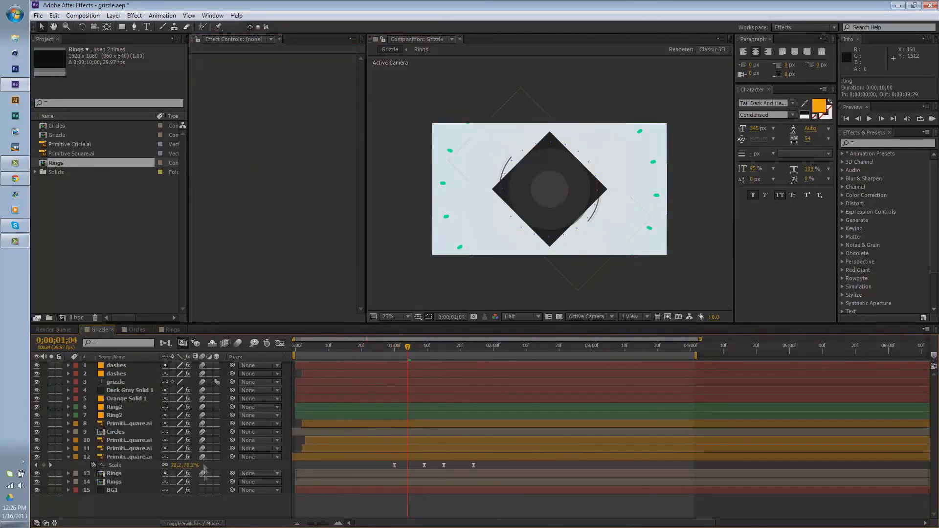
left_click(933, 119)
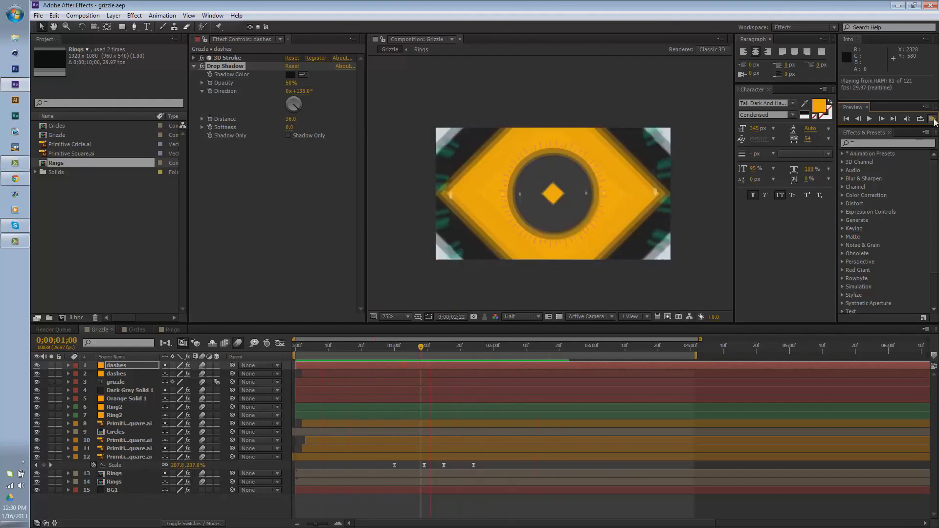
Step: Review the Orange Solid grid wipe and extend the flares mask path with a new curve
key("space")
left_click(127, 398)
key("space")
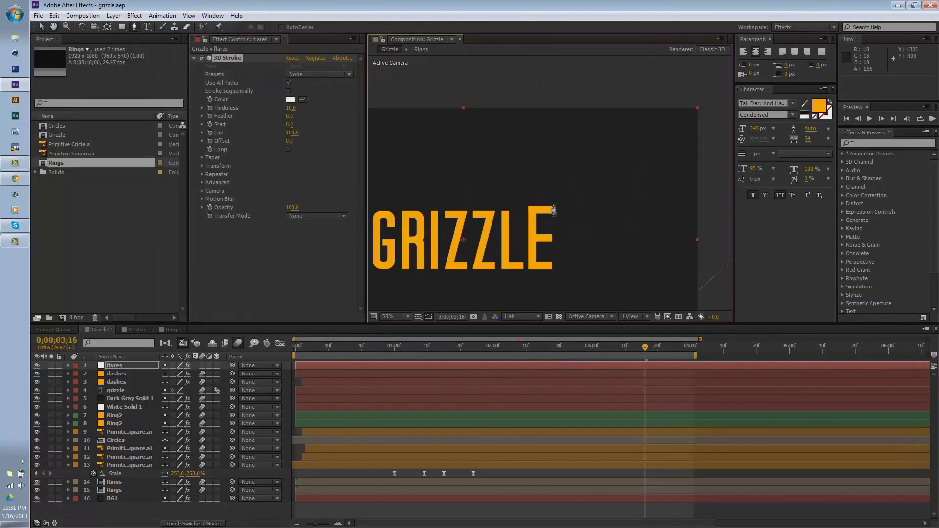
left_click_drag(589, 196, 595, 217)
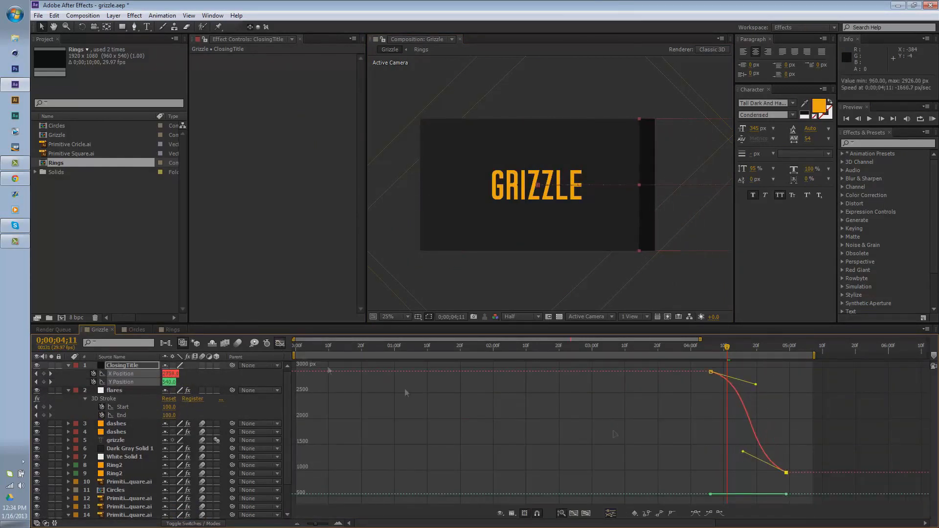
Step: Check the ClosingTitle's eased position speed curve in the Graph Editor, then preview the full composition
key("shift+F3")
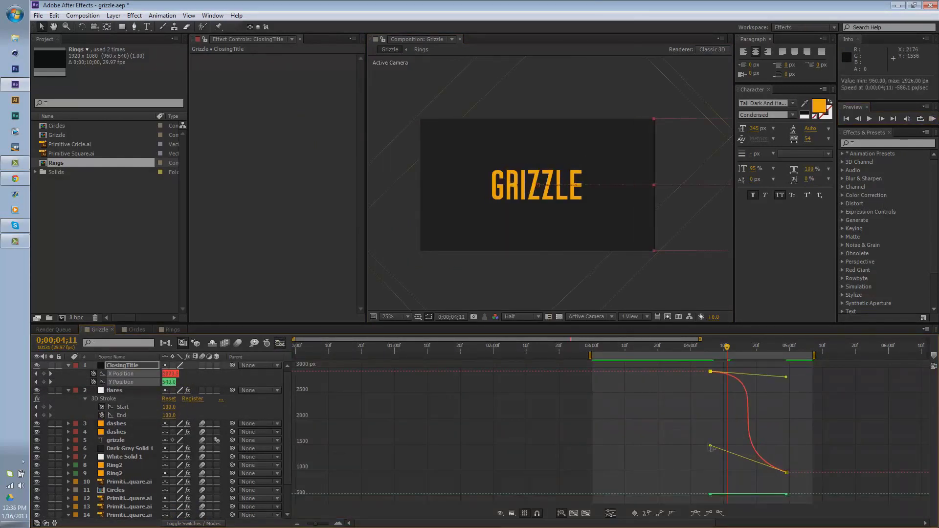
key("shift+F3")
left_click(932, 119)
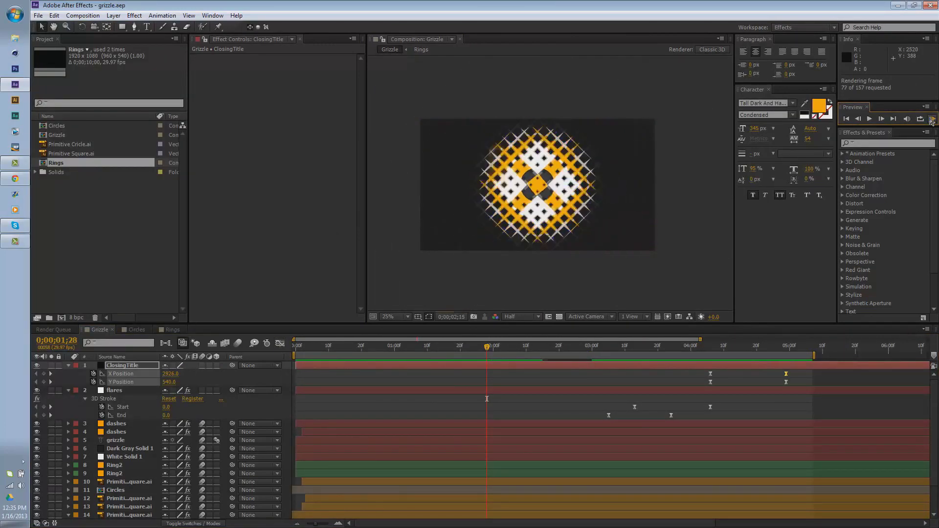
Step: Reveal the grid wipe solids' Completion keyframes
left_click(118, 424)
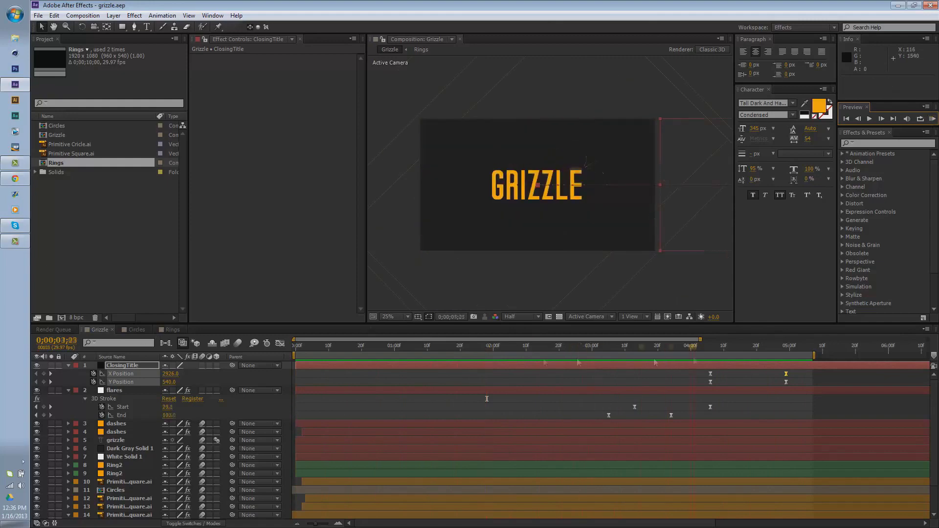
left_click(131, 415)
left_click(129, 407, "shift")
key("u")
left_click(116, 399)
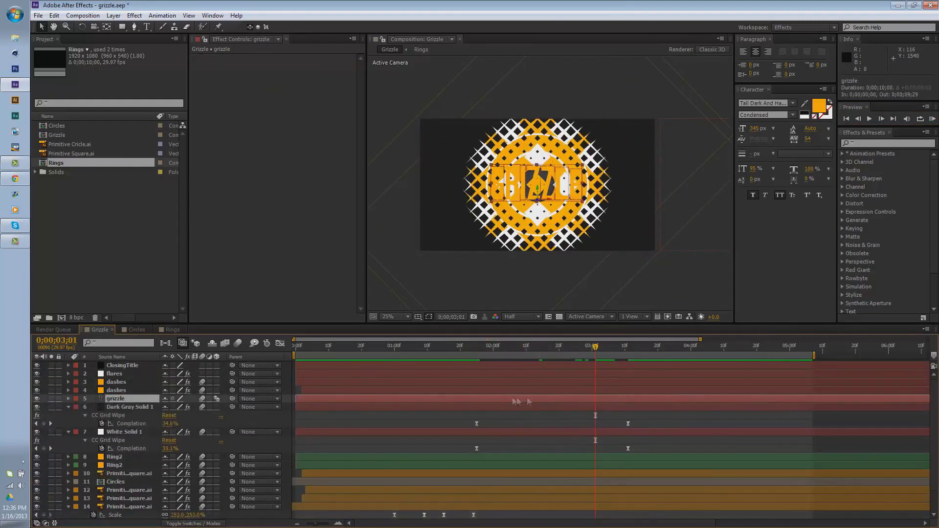
Step: Extend the preview work area to about six seconds and play it back
left_click_drag(594, 345, 670, 359)
left_click(652, 366)
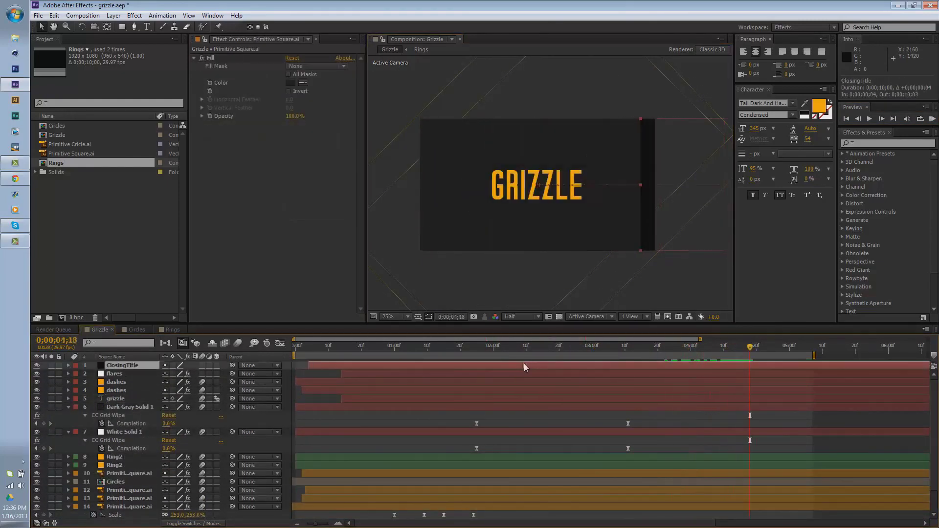
key("semicolon")
left_click(932, 119)
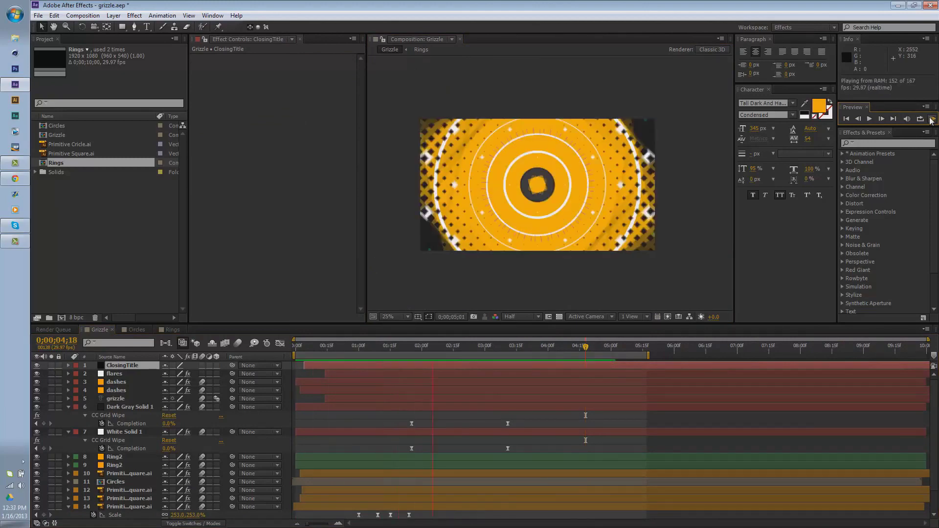
left_click_drag(648, 355, 692, 355)
left_click(654, 349)
Step: Shift the second dashes layer's Start and End stroke keyframes later, around frame 4;08
left_click(636, 390)
key("u")
left_click(565, 345)
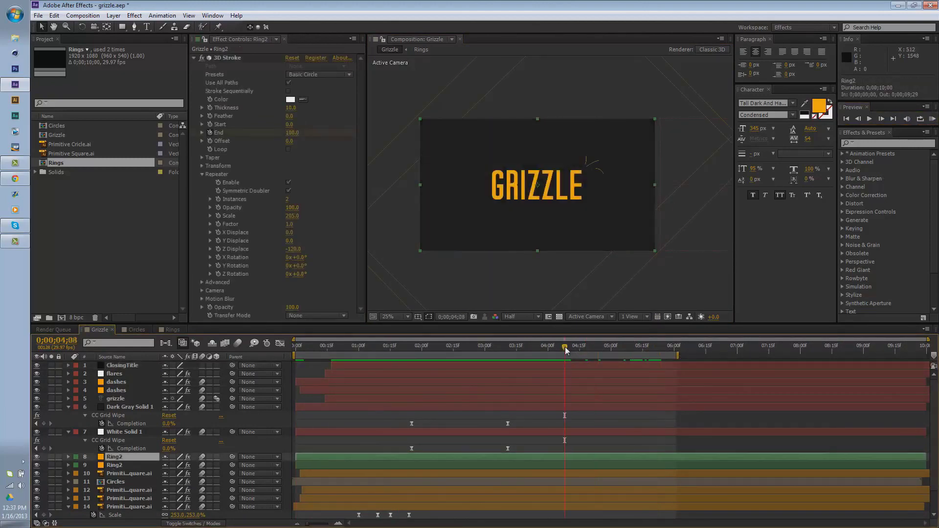
key("ctrl+z")
left_click(932, 119)
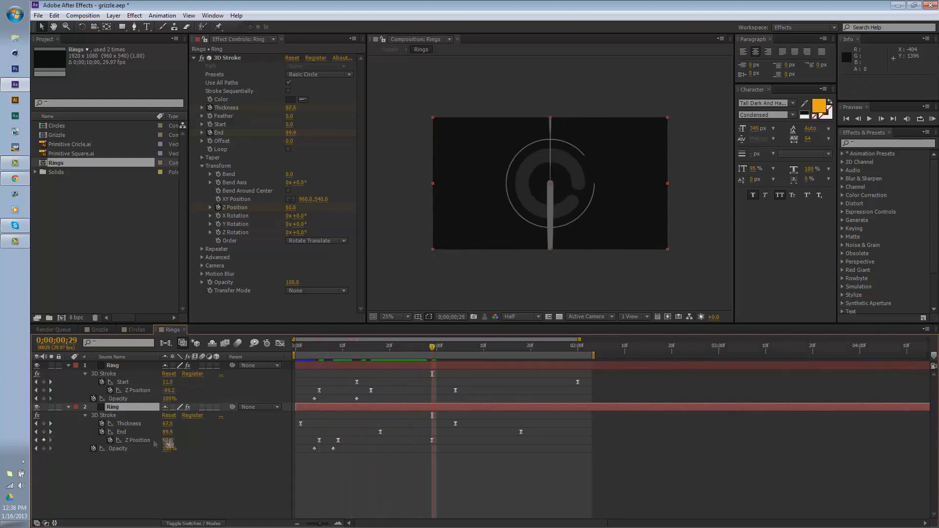
left_click(171, 390)
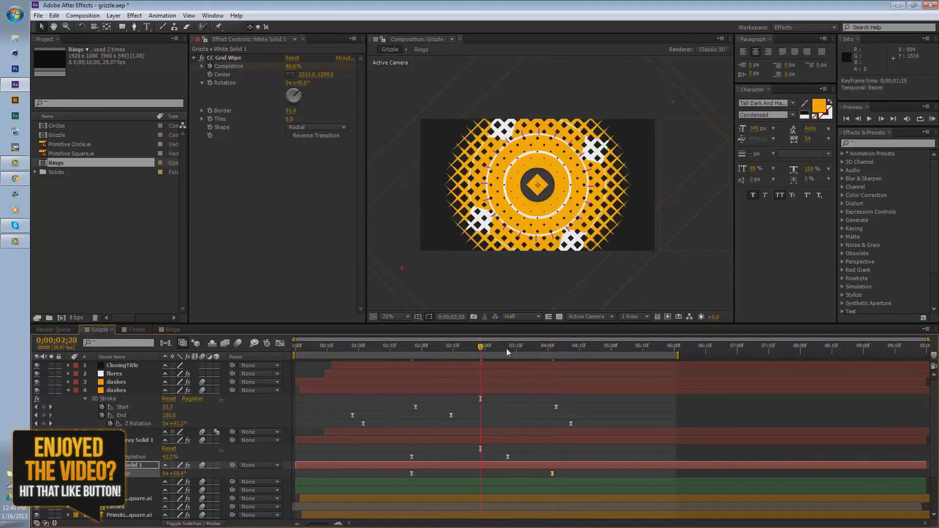
Step: Preview the denser white diamond lattice from Border 200 and Tiles 10.2
left_click(932, 120)
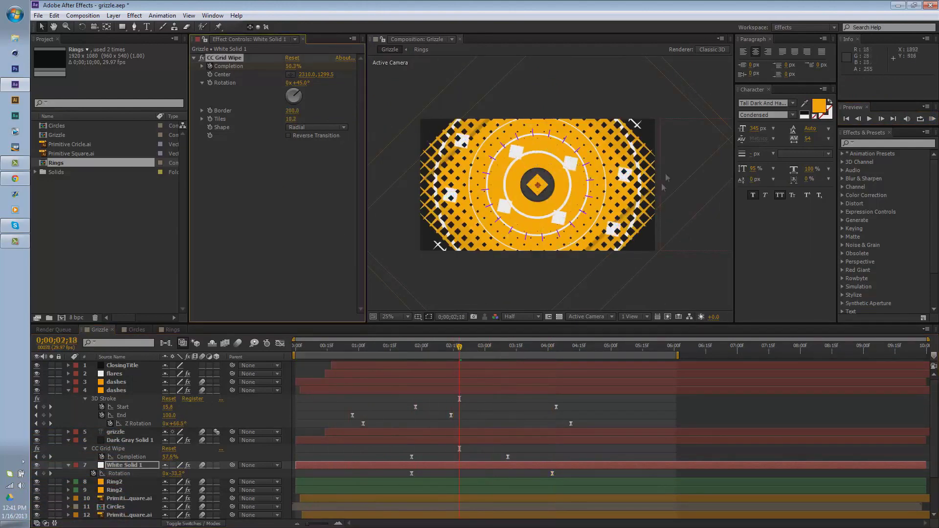
left_click(932, 119)
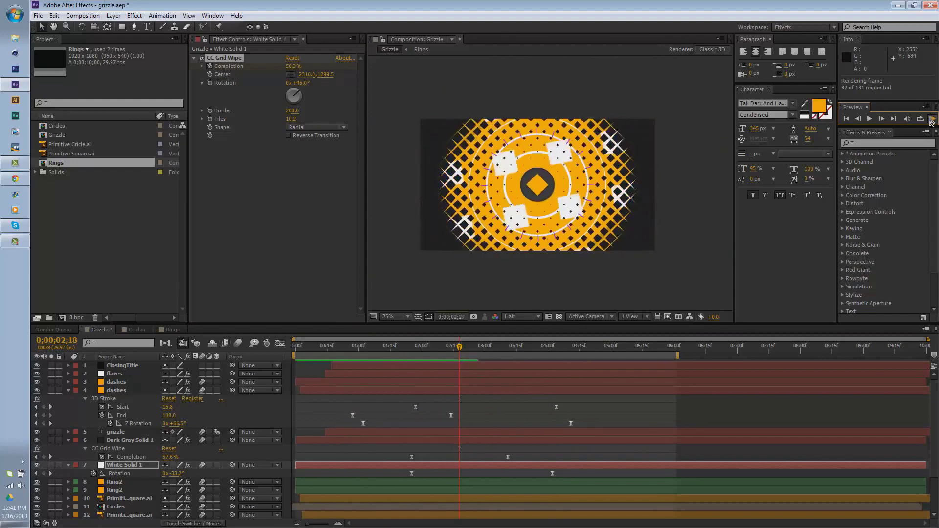